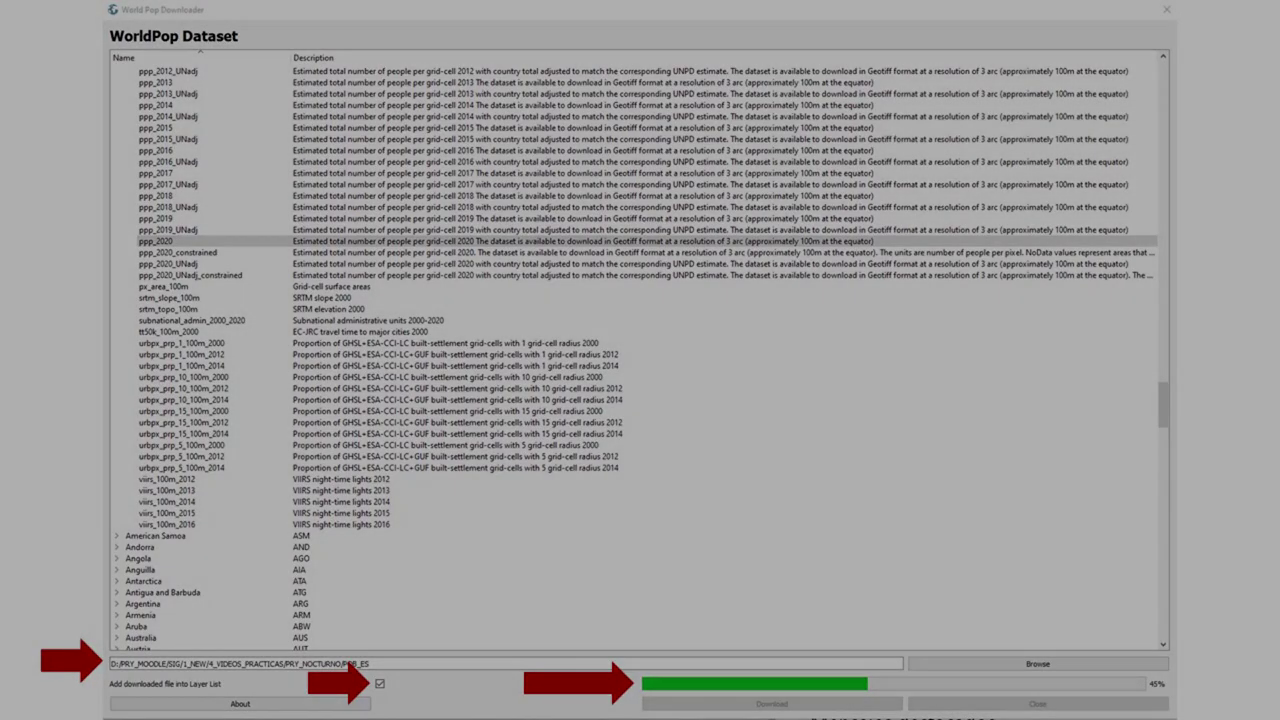
# - Open the WorldPop Global Dataset downloader, then reposition and enlarge its window to show more of the dataset list
pyautogui.click(199, 96)
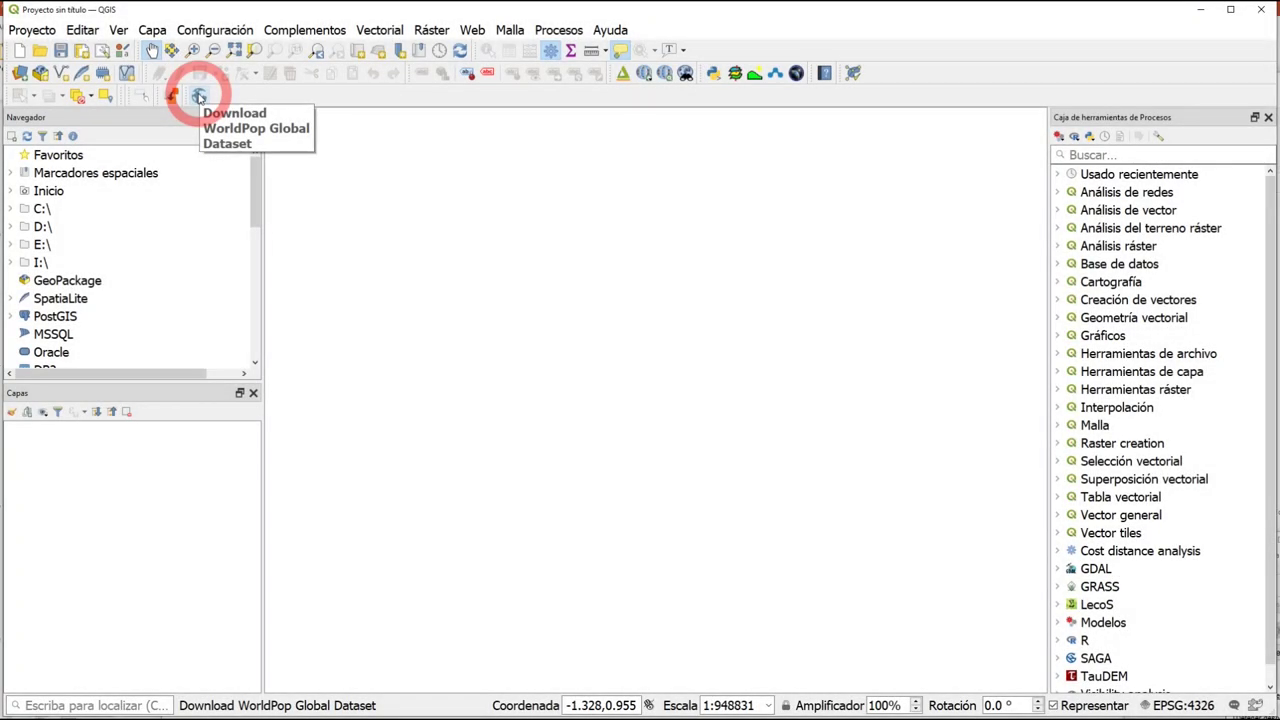
pyautogui.click(199, 96)
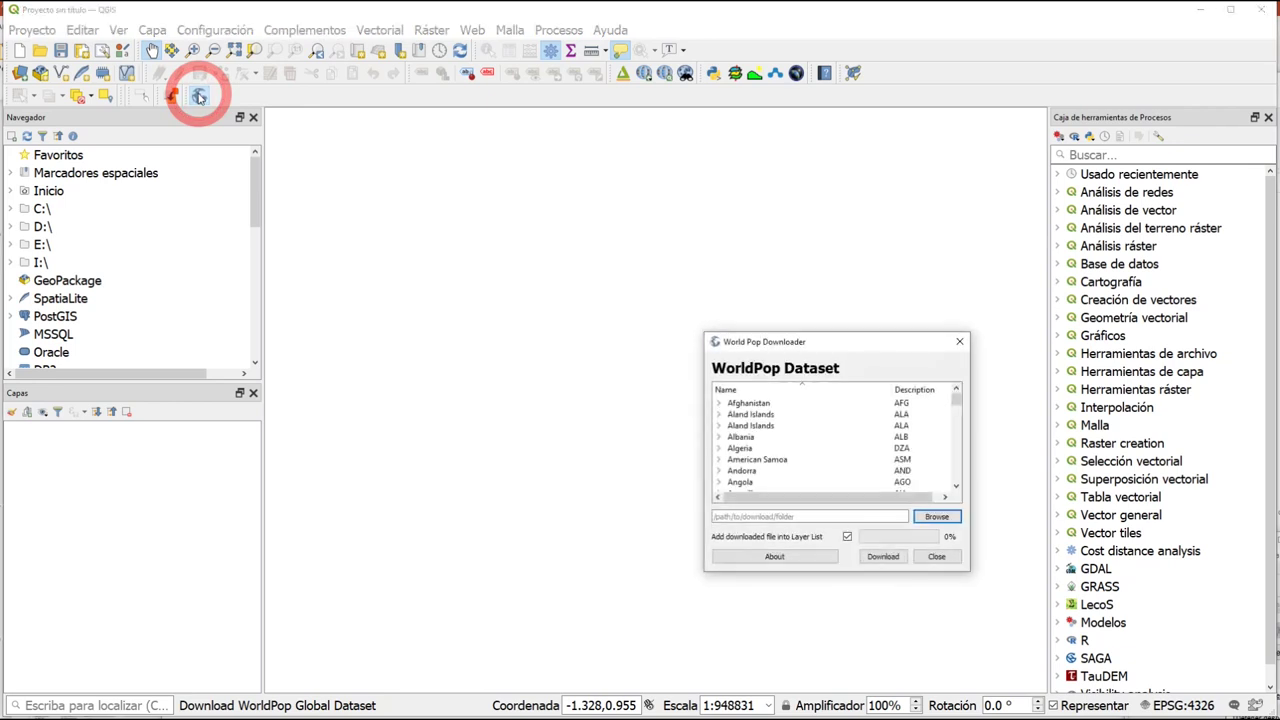
pyautogui.moveTo(746, 322); pyautogui.dragTo(385, 133)
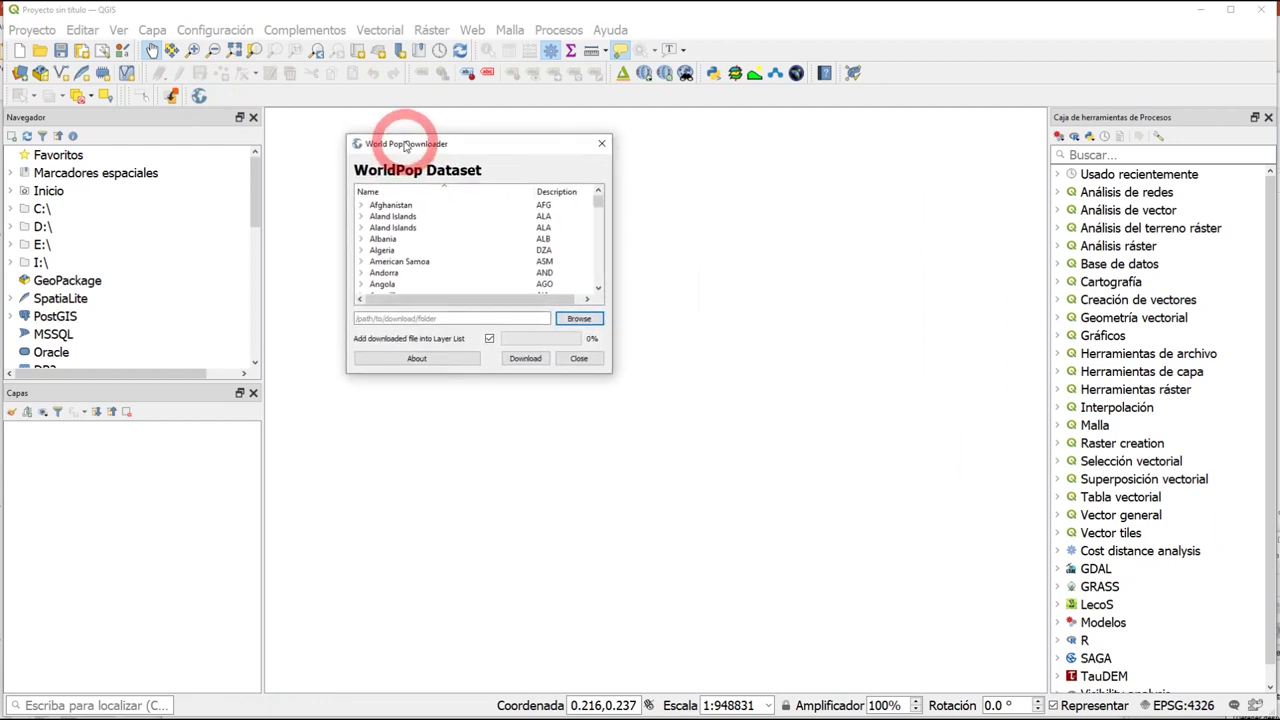
pyautogui.moveTo(613, 373); pyautogui.dragTo(1020, 656)
# - Expand Portugal in the WorldPop dataset list and select its ppp_2020 population dataset
pyautogui.moveTo(1006, 214); pyautogui.dragTo(994, 457)
pyautogui.click(366, 420)
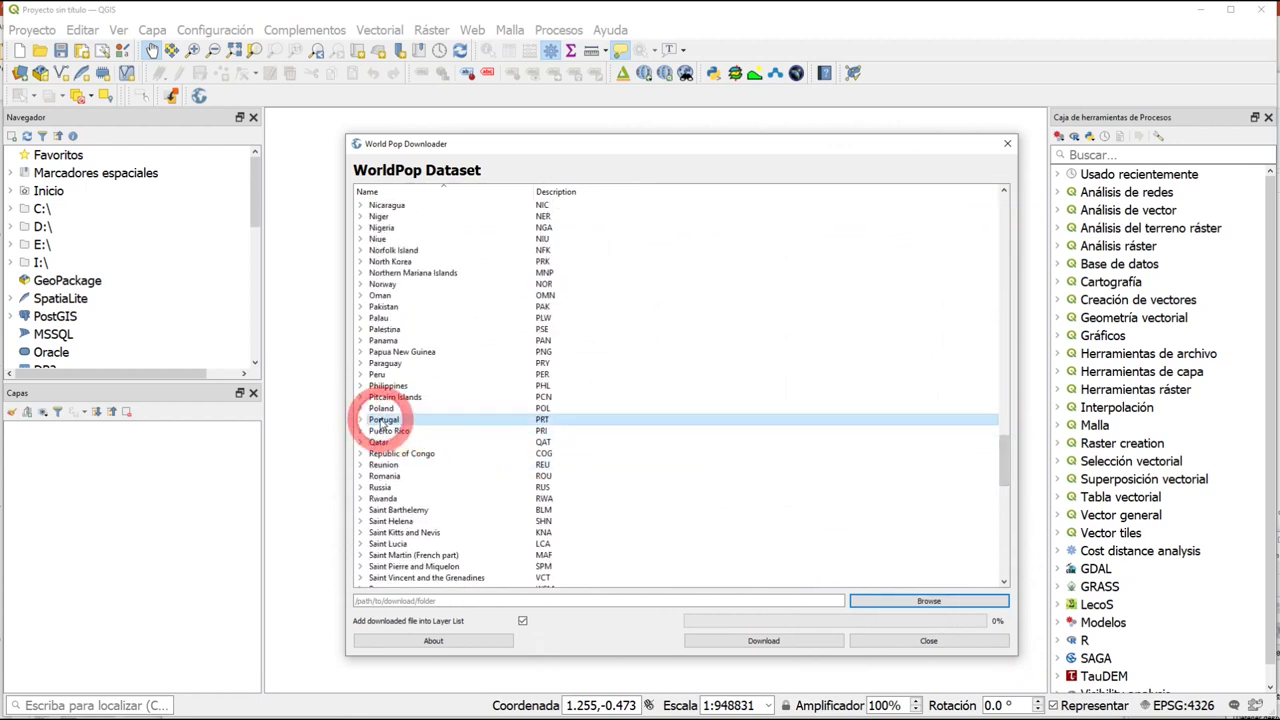
pyautogui.click(360, 421)
pyautogui.moveTo(1005, 298); pyautogui.dragTo(1020, 516)
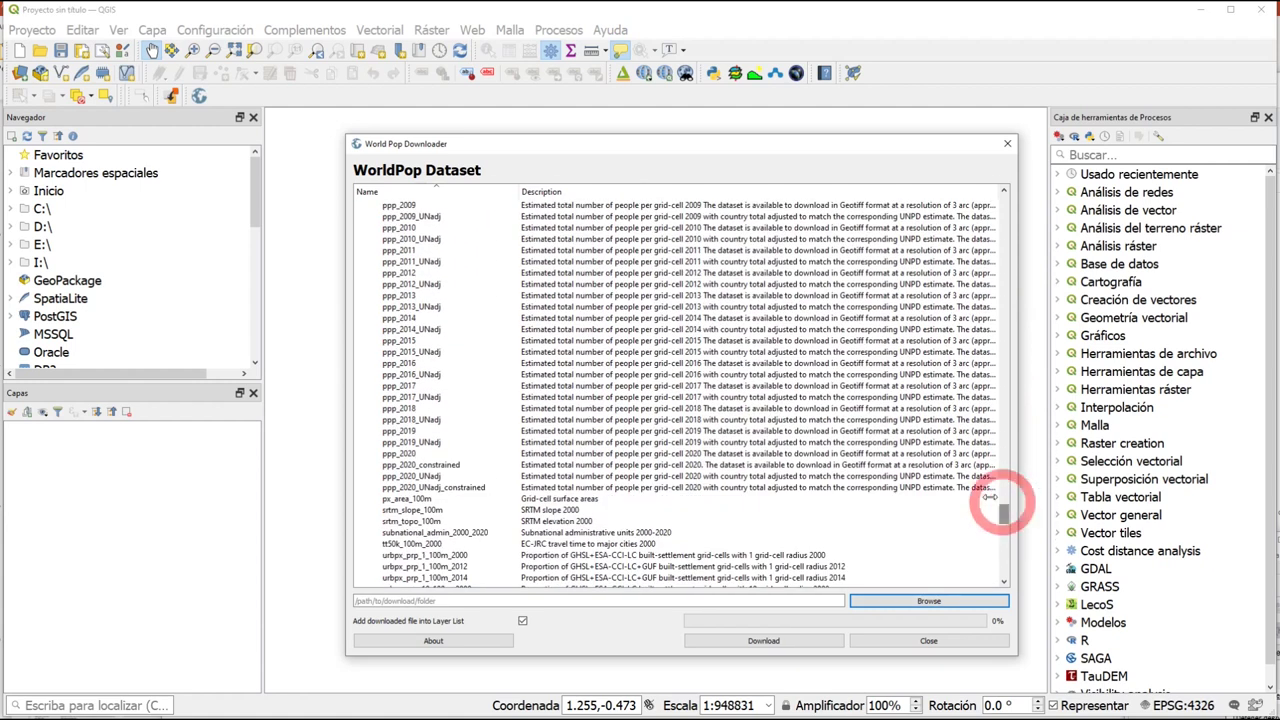
pyautogui.click(398, 455)
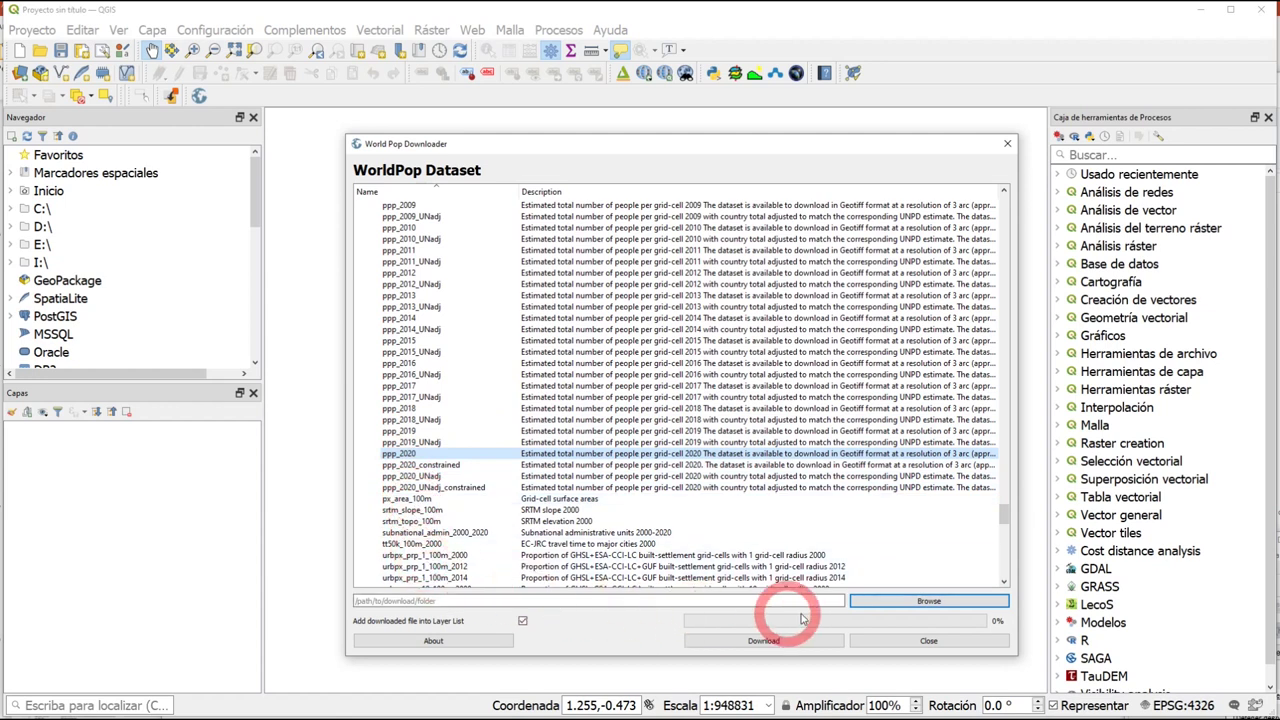
# - Set the download folder to PRY_NOCTURNO/POB_PT and download the selected Portugal dataset
pyautogui.click(929, 602)
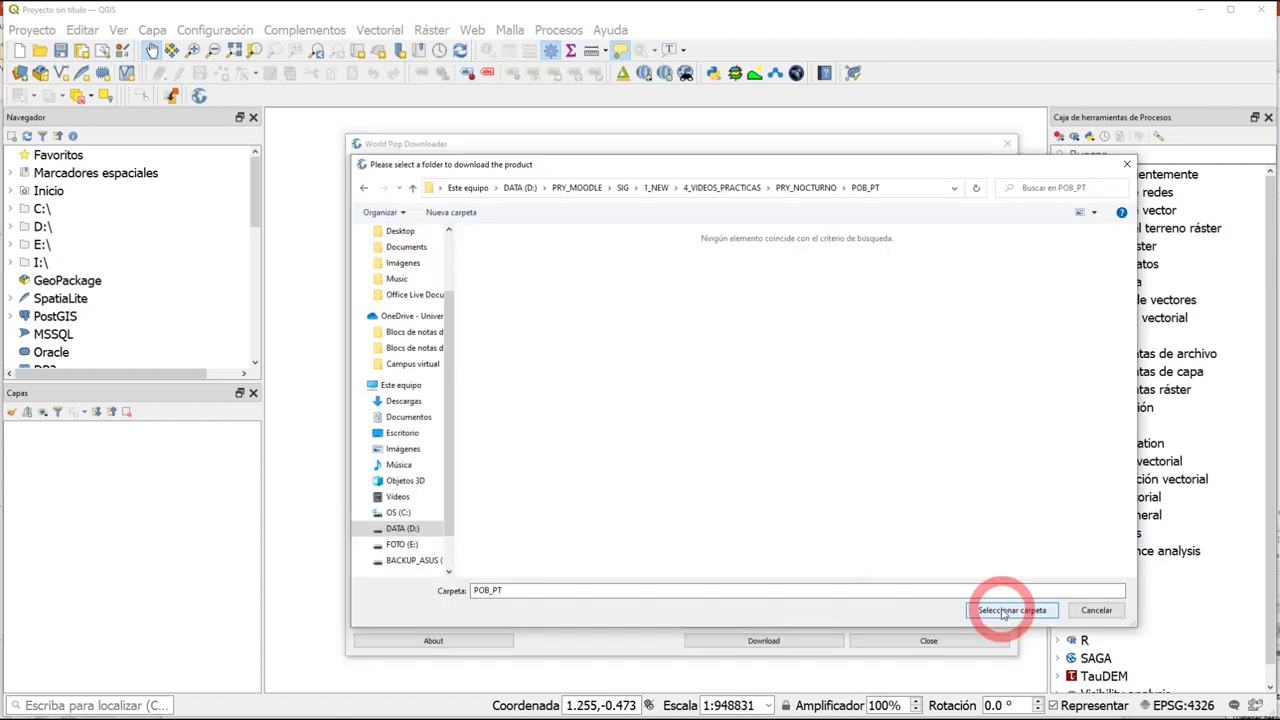
pyautogui.click(1003, 612)
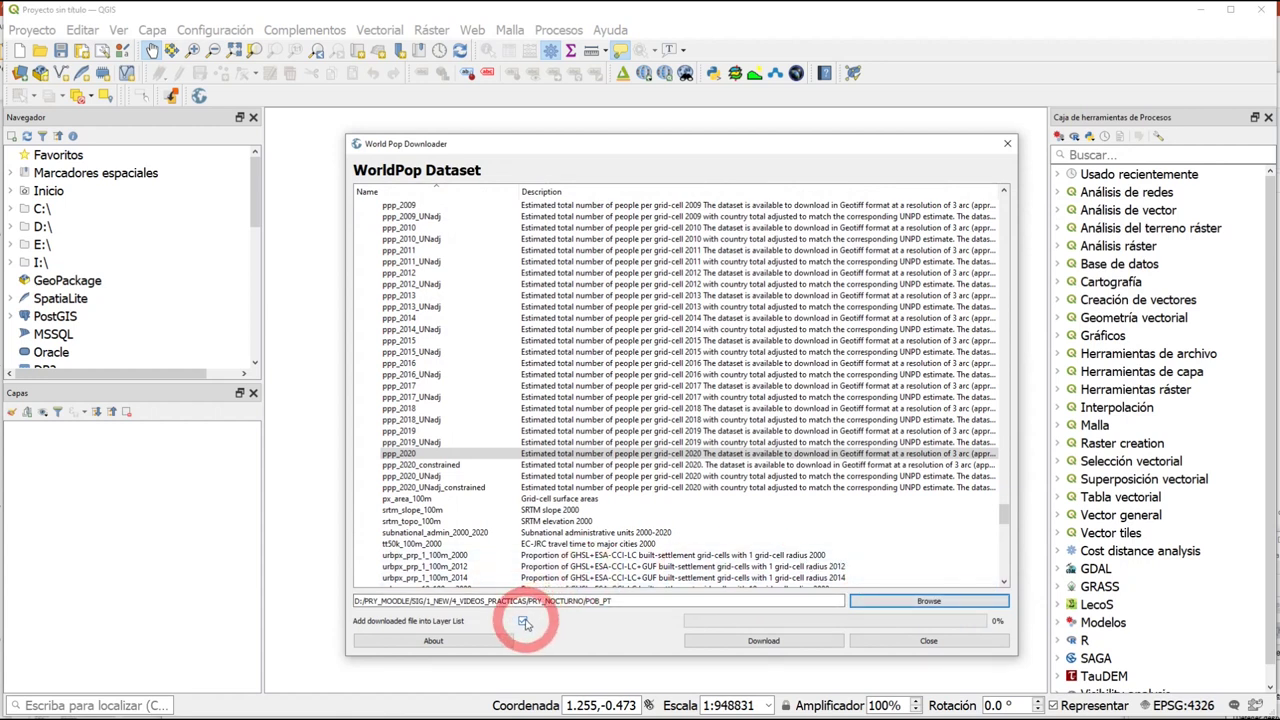
pyautogui.click(765, 641)
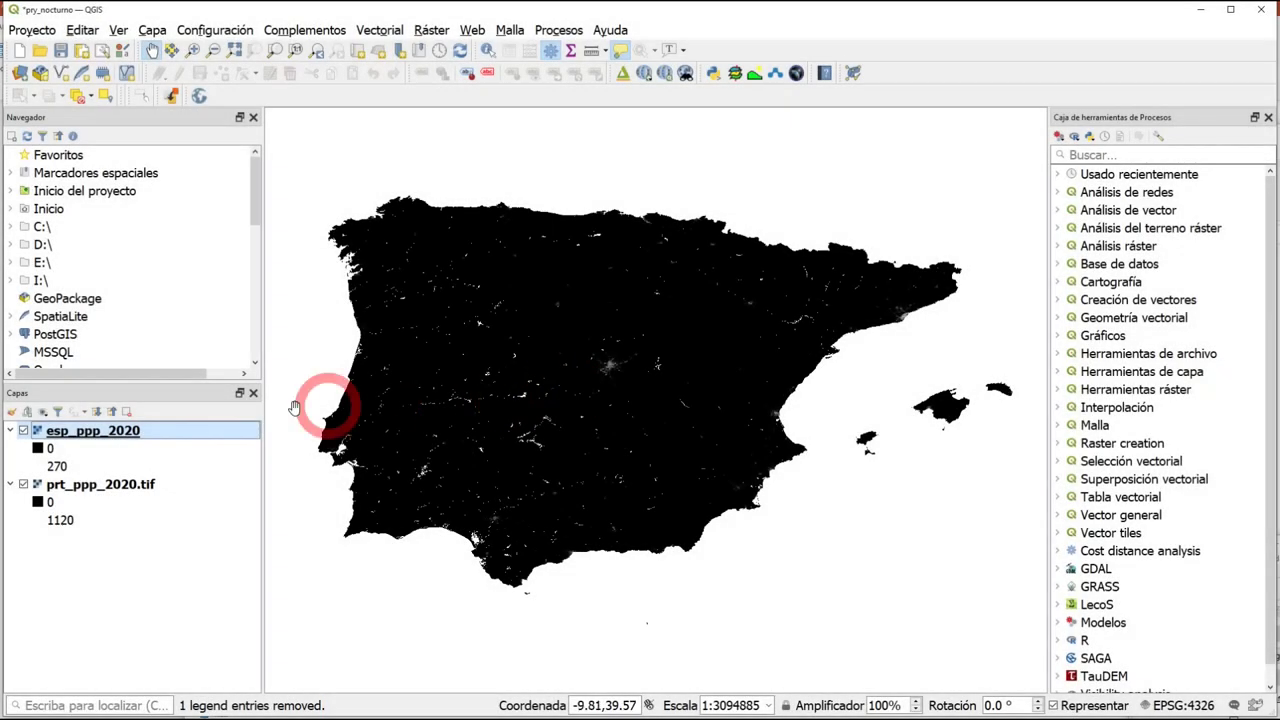
# - Start exporting the esp_ppp_2020 raster as a GeoTIFF with the output file esp_ppp_2020_clip.tif in the POB_ES folder
pyautogui.rightClick(97, 437)
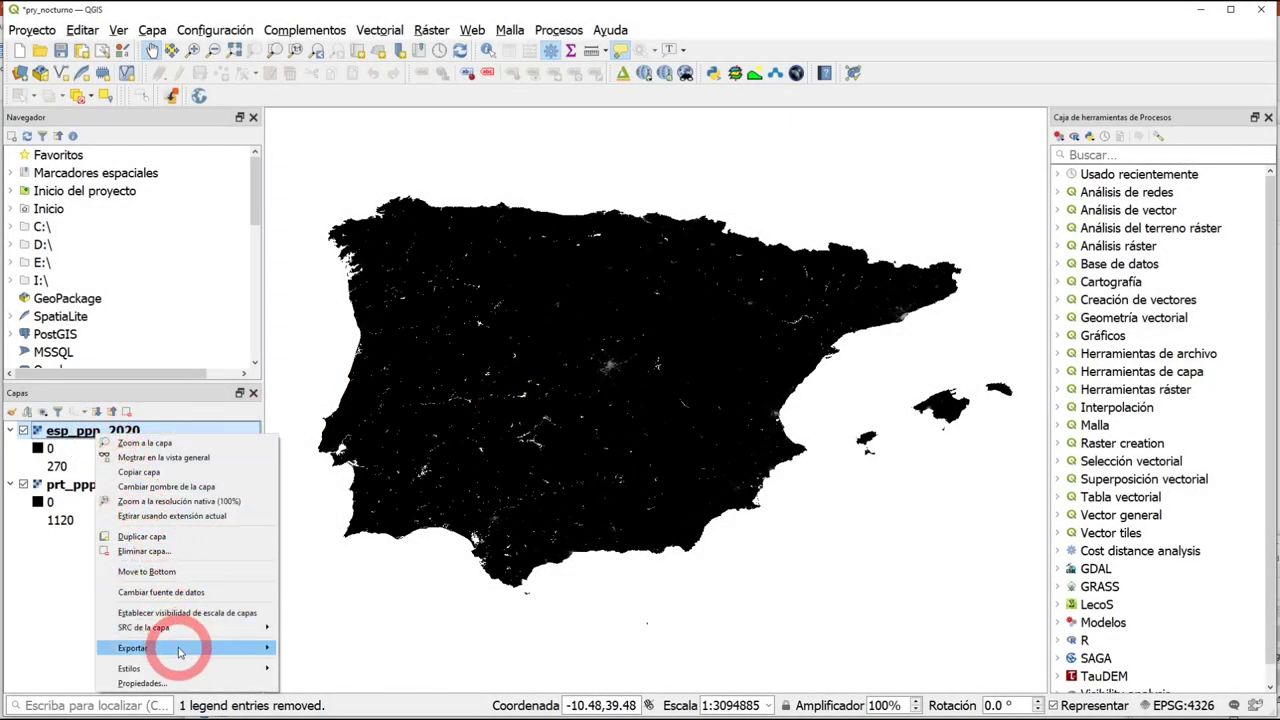
pyautogui.moveTo(180, 650)
pyautogui.click(312, 649)
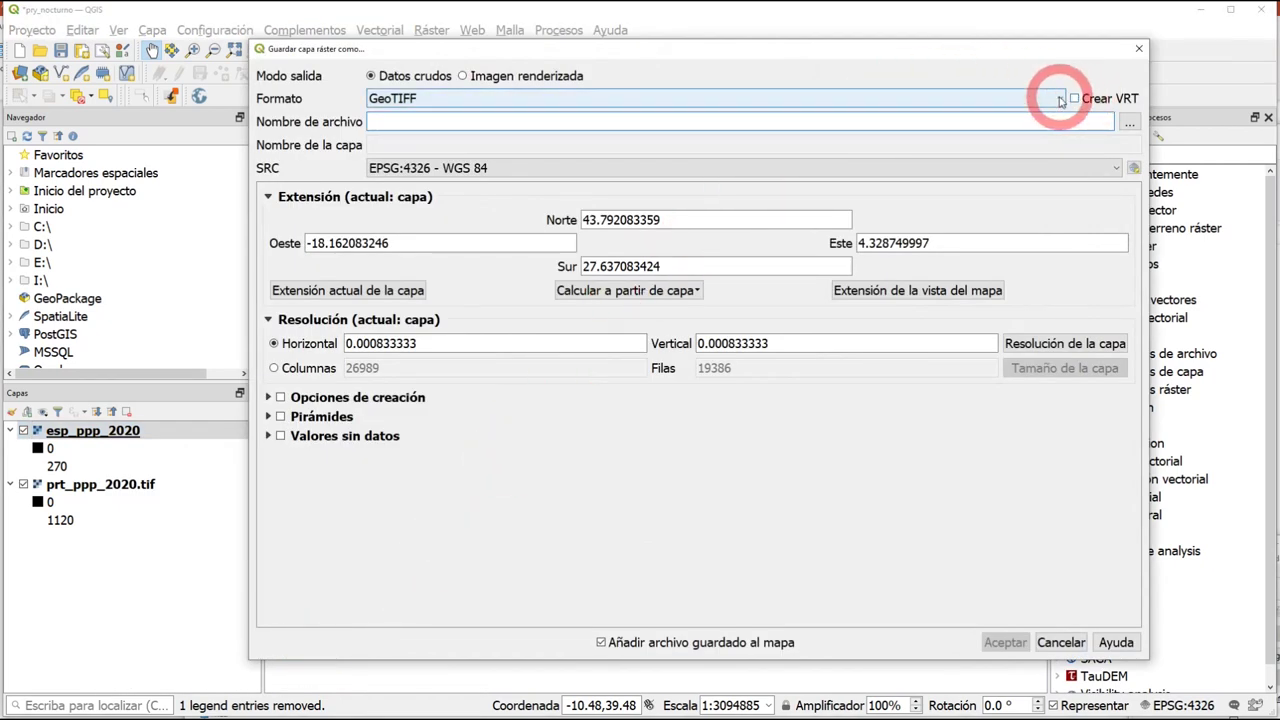
pyautogui.click(1127, 123)
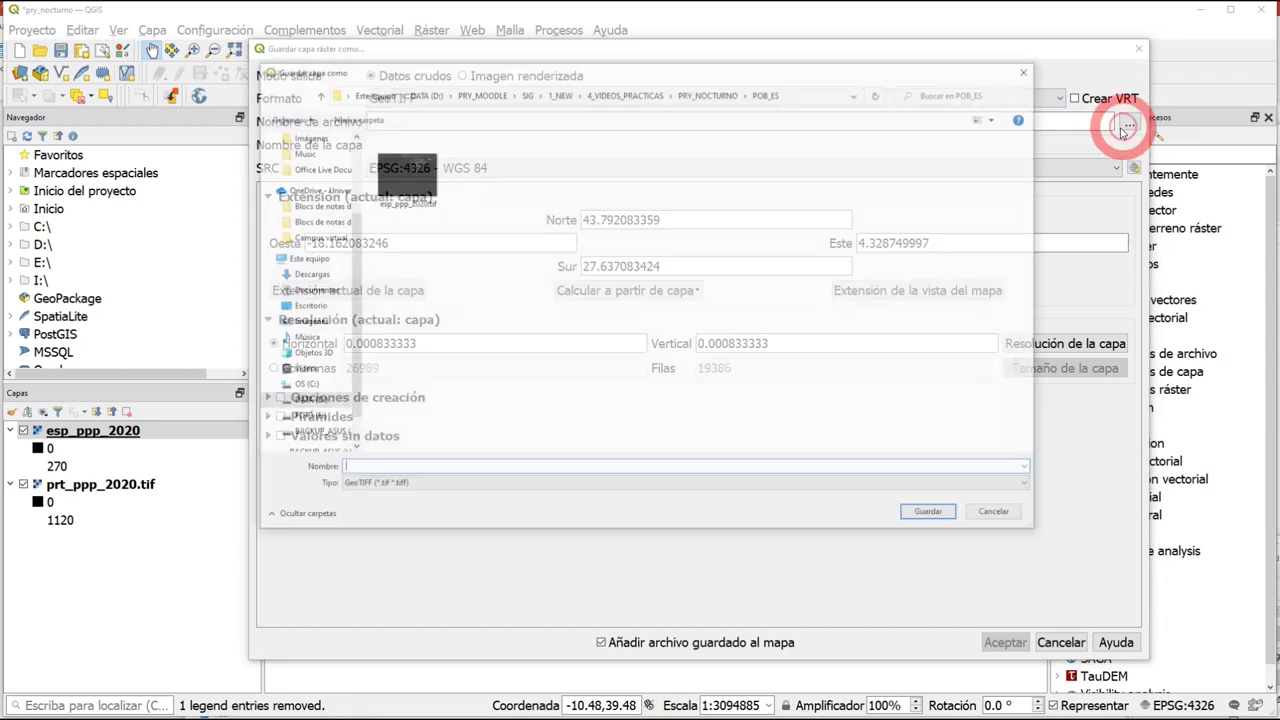
pyautogui.click(418, 206)
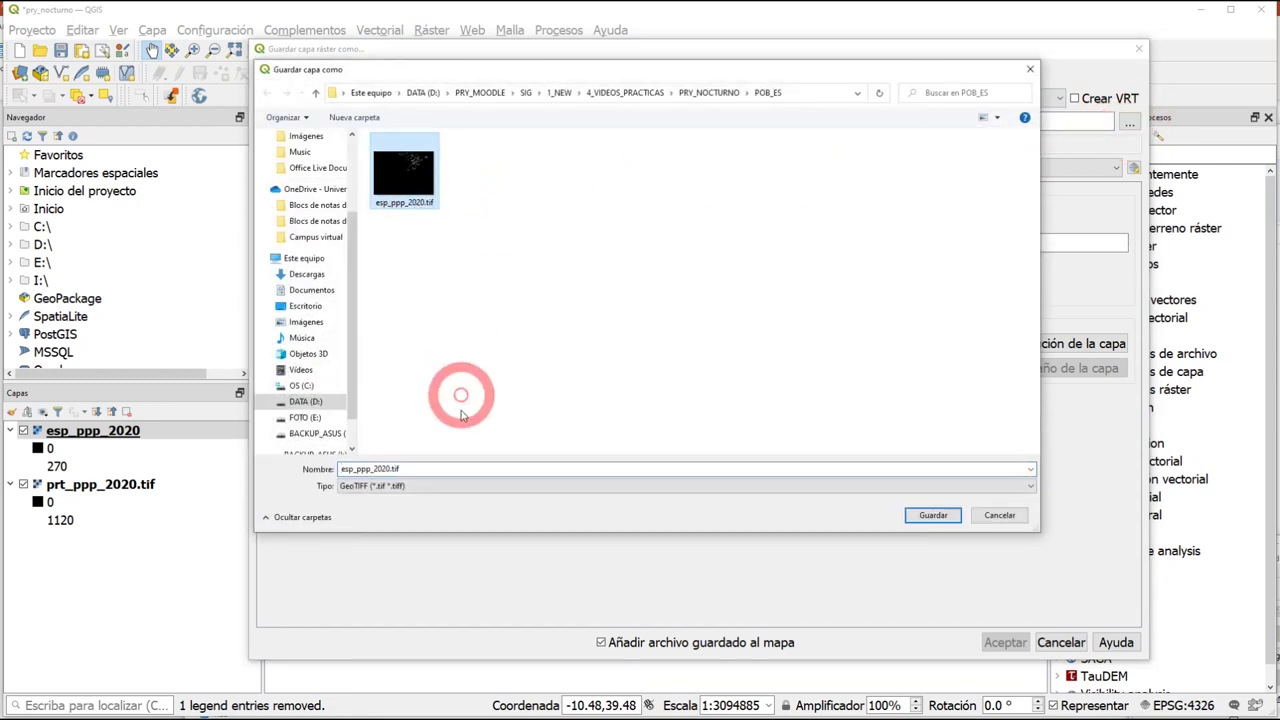
pyautogui.click(366, 468)
pyautogui.doubleClick(389, 467)
pyautogui.click(563, 448)
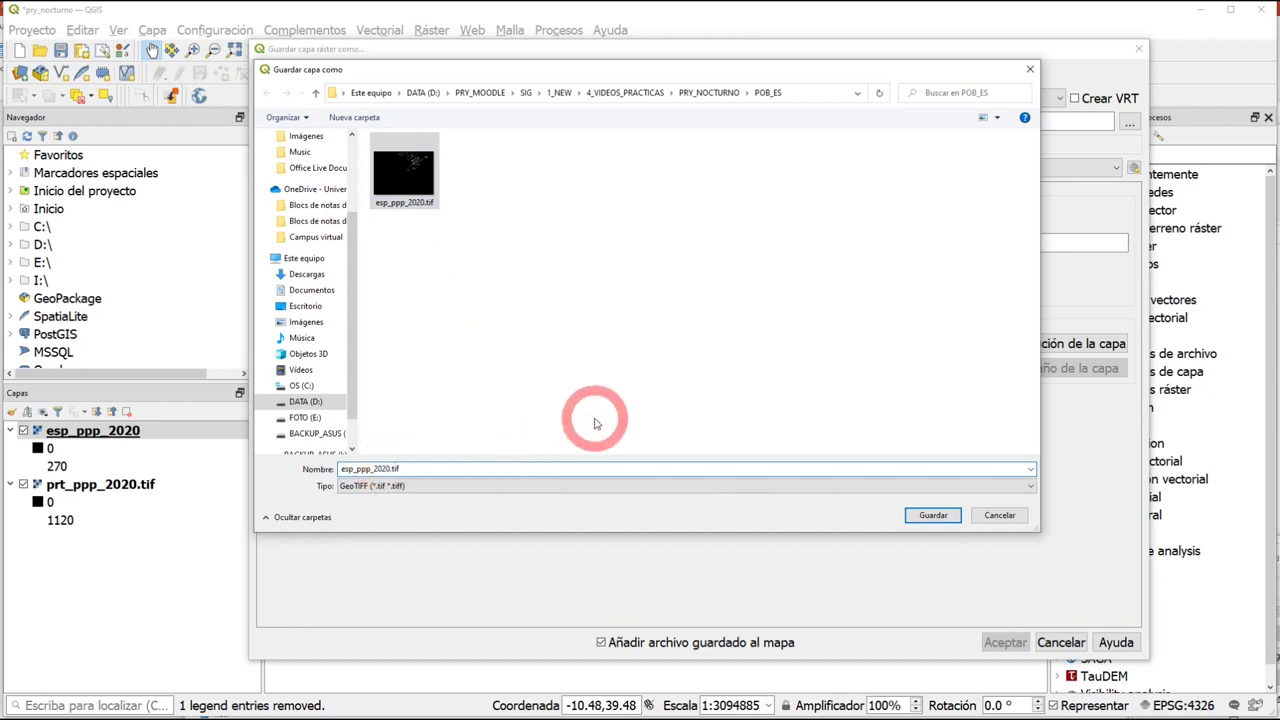
pyautogui.press('BackSpace')
pyautogui.write('_clip')
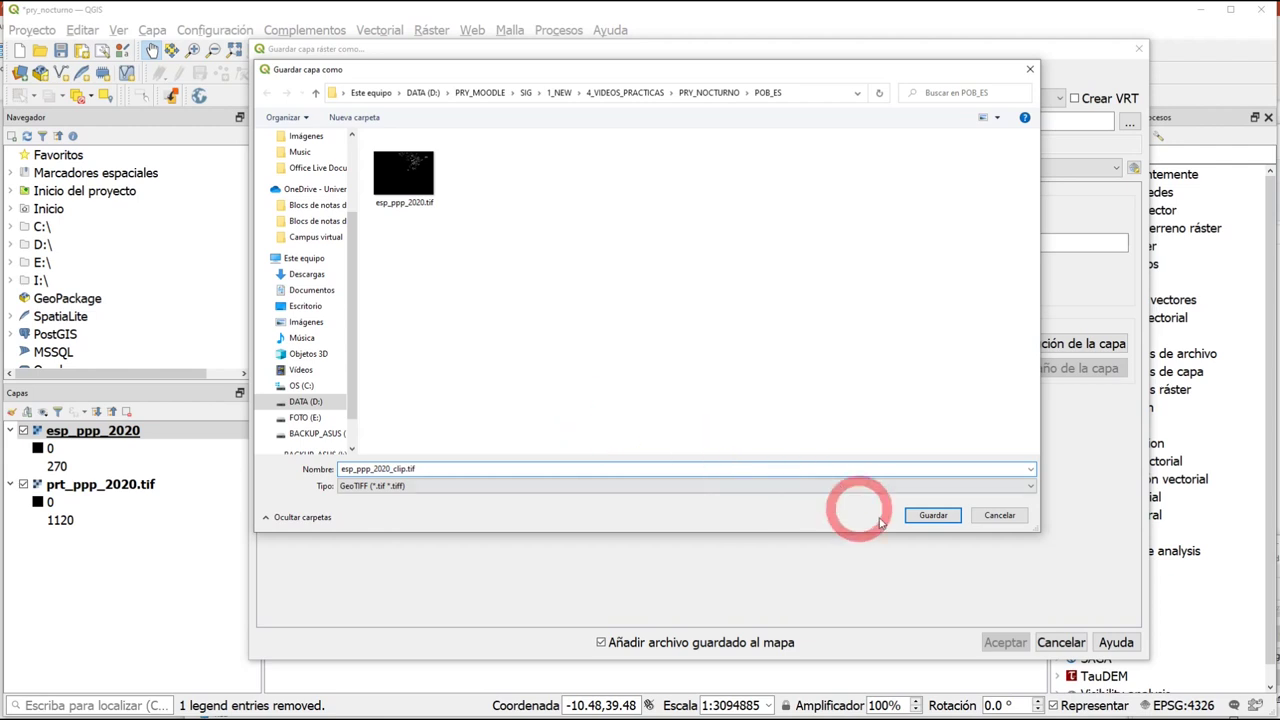
pyautogui.click(930, 516)
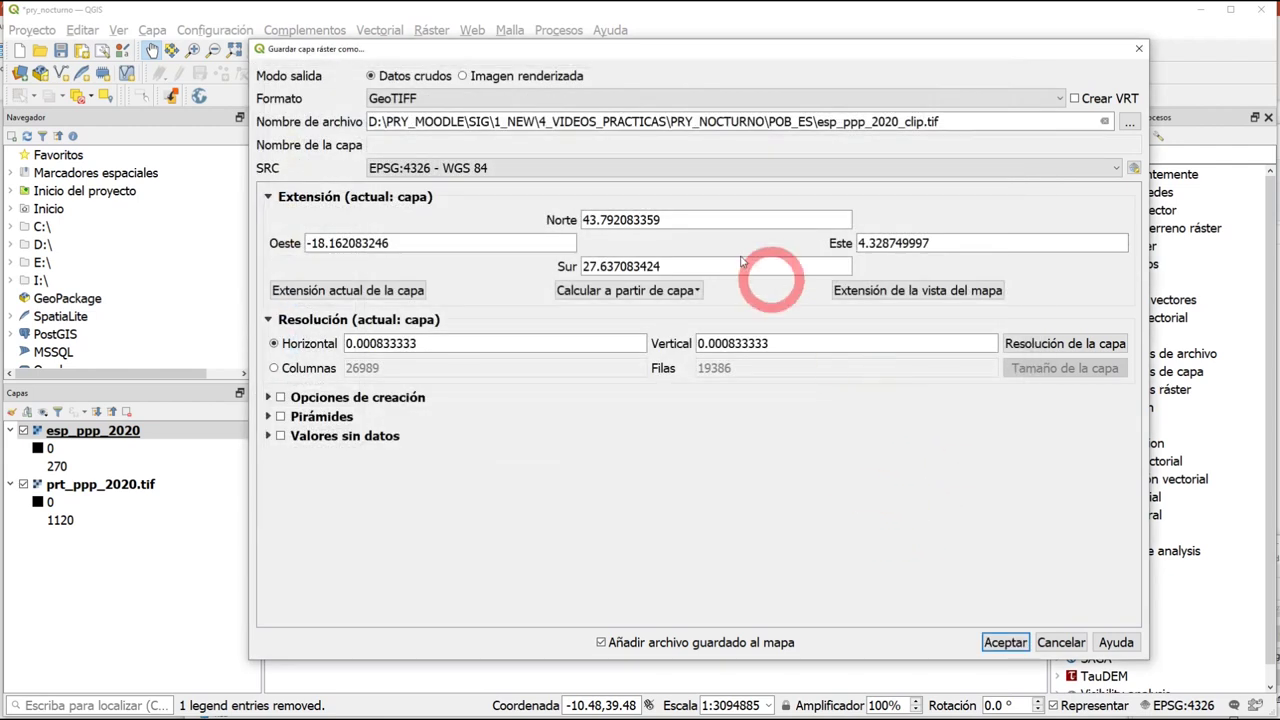
# - Set the export's coordinate system to EPSG:3857 - WGS 84 / Pseudo-Mercator and its extent to the map view
pyautogui.click(648, 170)
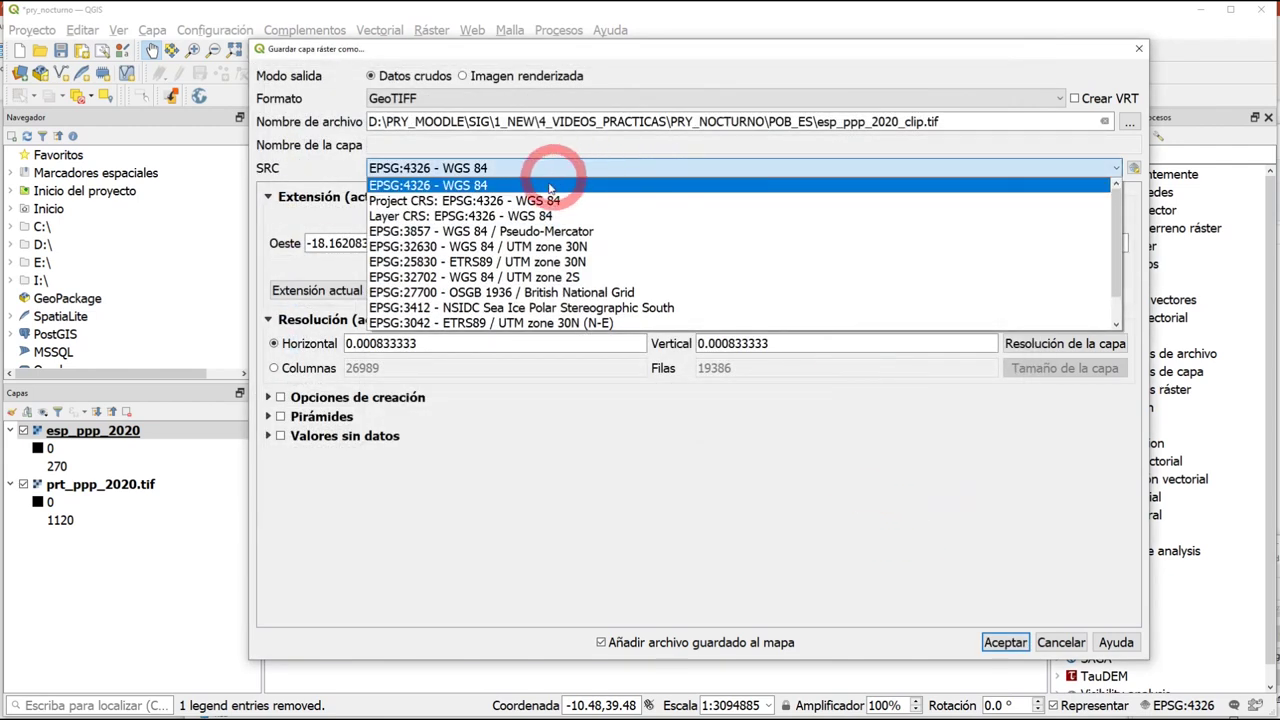
pyautogui.click(533, 232)
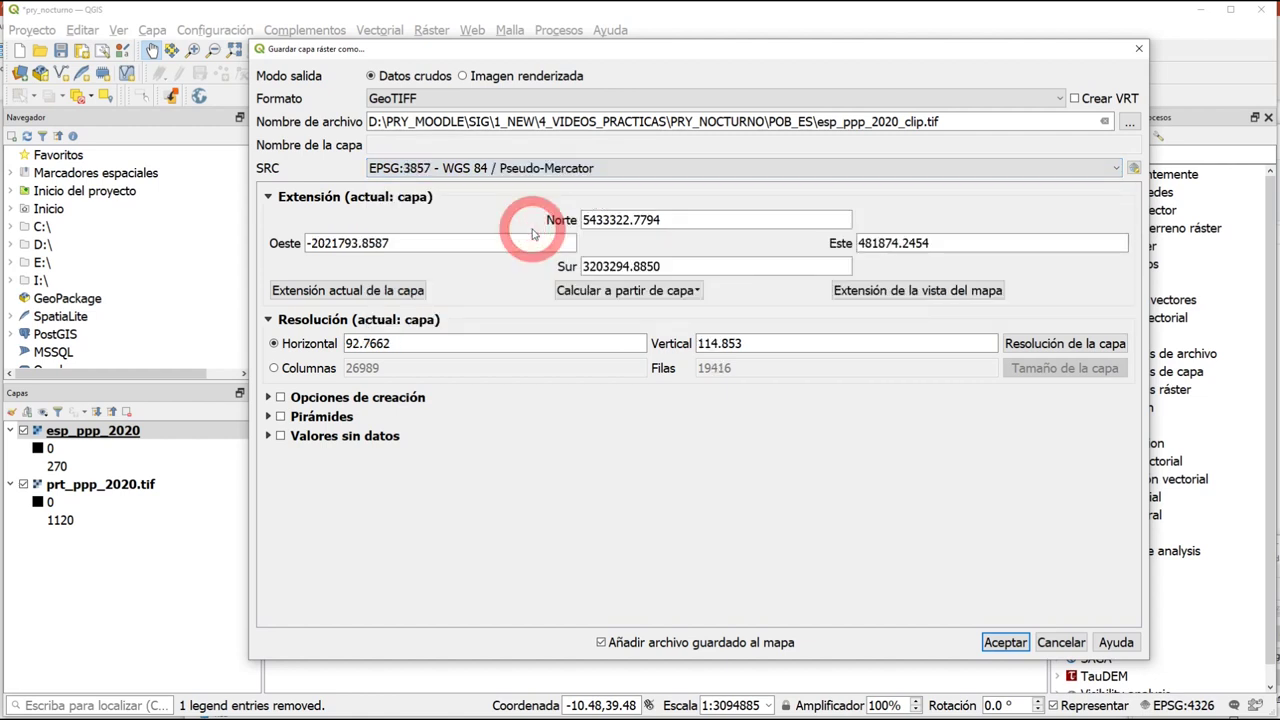
pyautogui.click(908, 298)
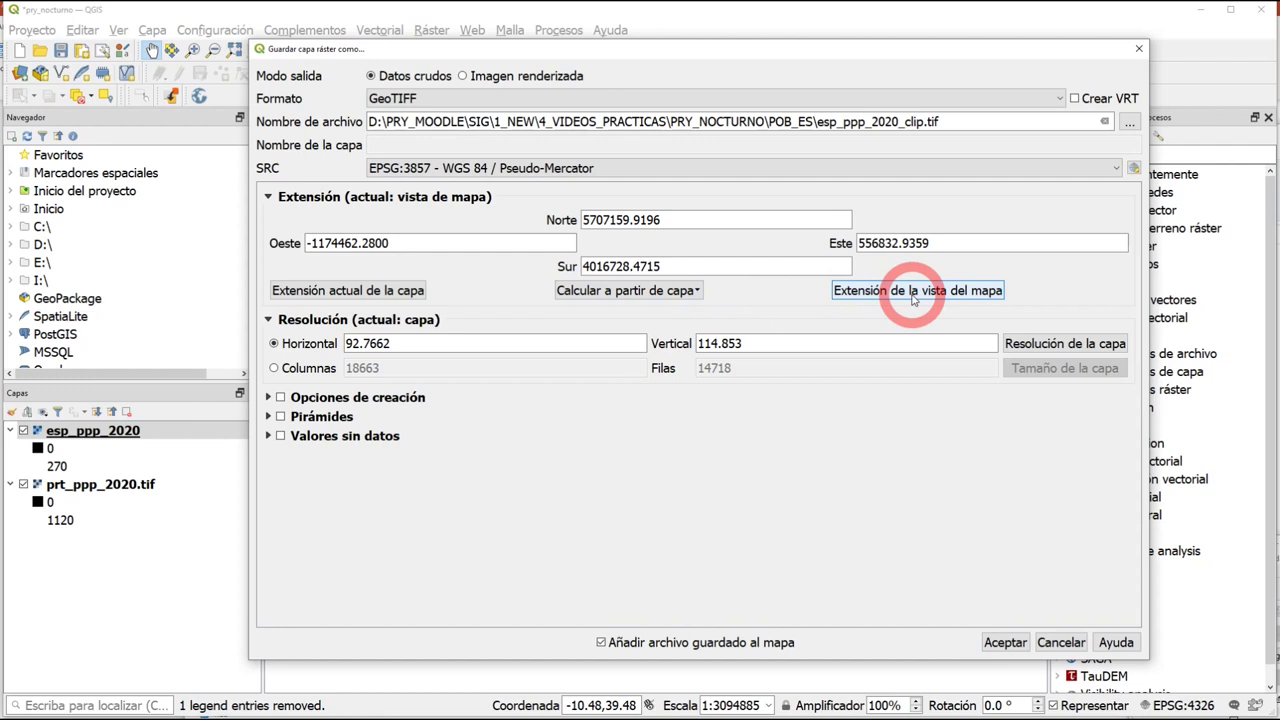
# - Set the export's horizontal and vertical resolution to 200
pyautogui.moveTo(429, 341); pyautogui.dragTo(335, 322)
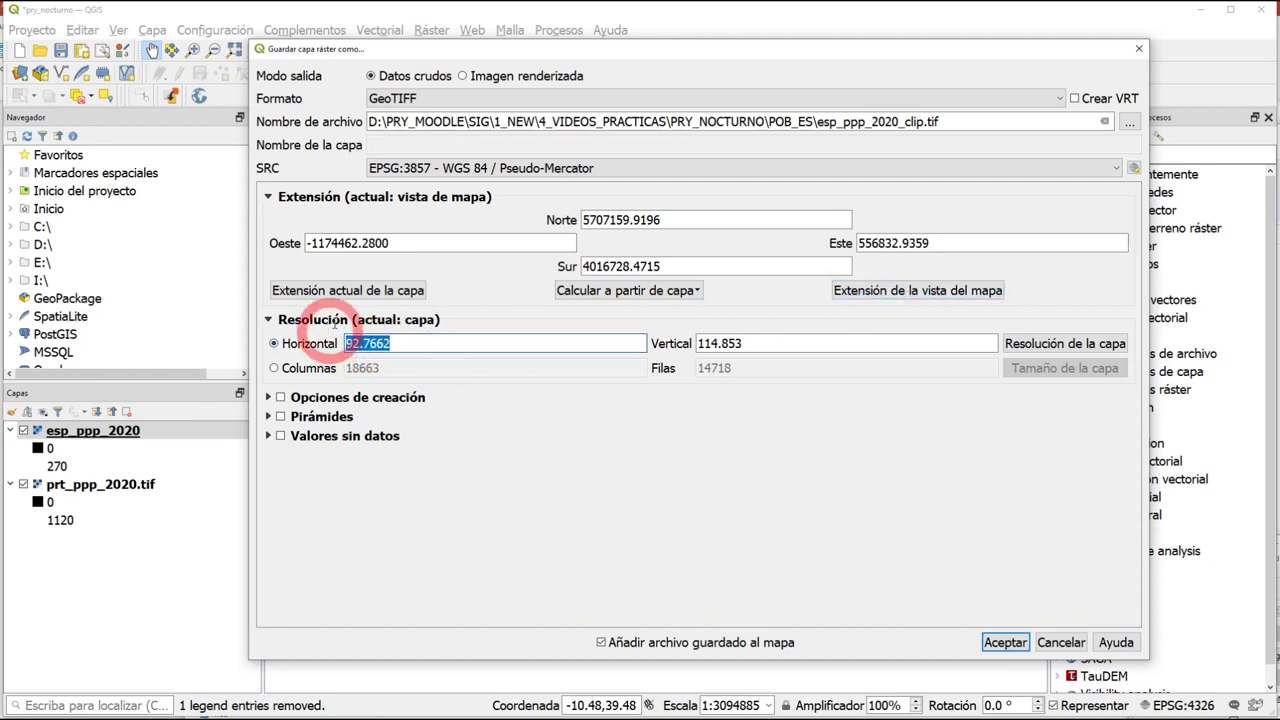
pyautogui.write('200')
pyautogui.click(645, 337)
pyautogui.moveTo(737, 343); pyautogui.dragTo(666, 349)
pyautogui.press('Delete')
pyautogui.press('Delete')
pyautogui.write('200')
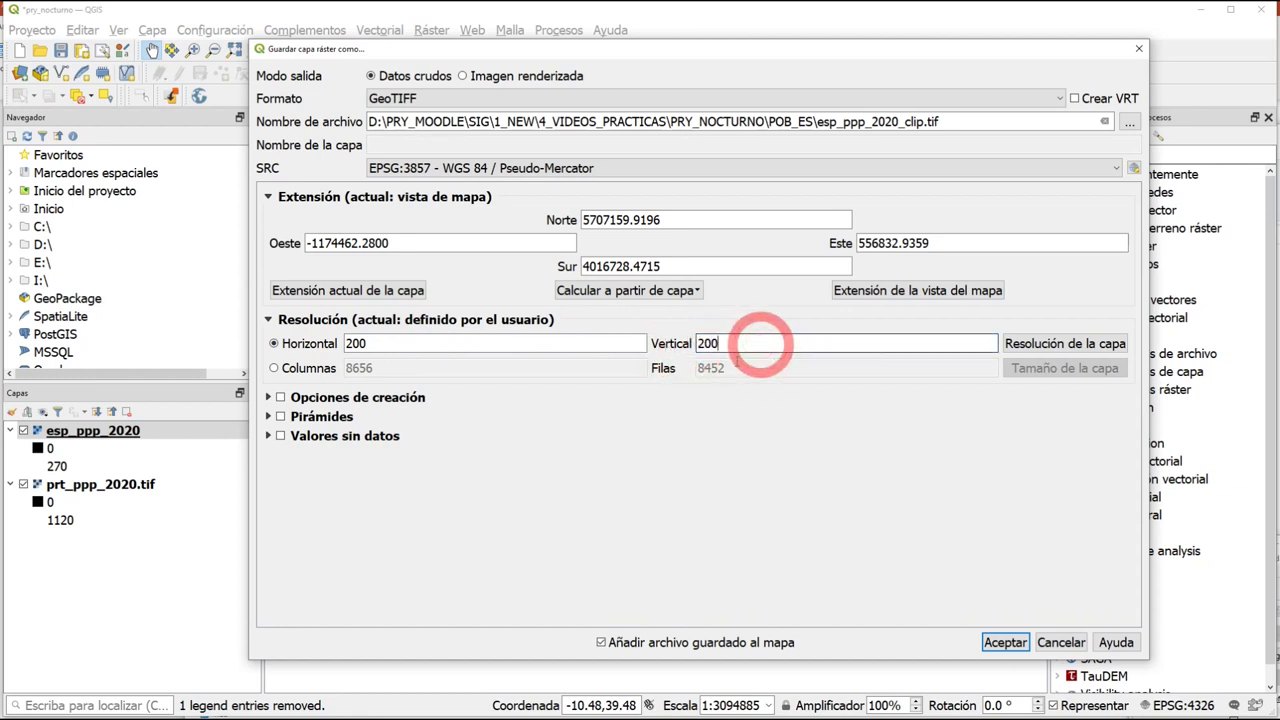
# - Turn off adding the saved file to the map, run the raster export and dismiss its notification
pyautogui.click(600, 642)
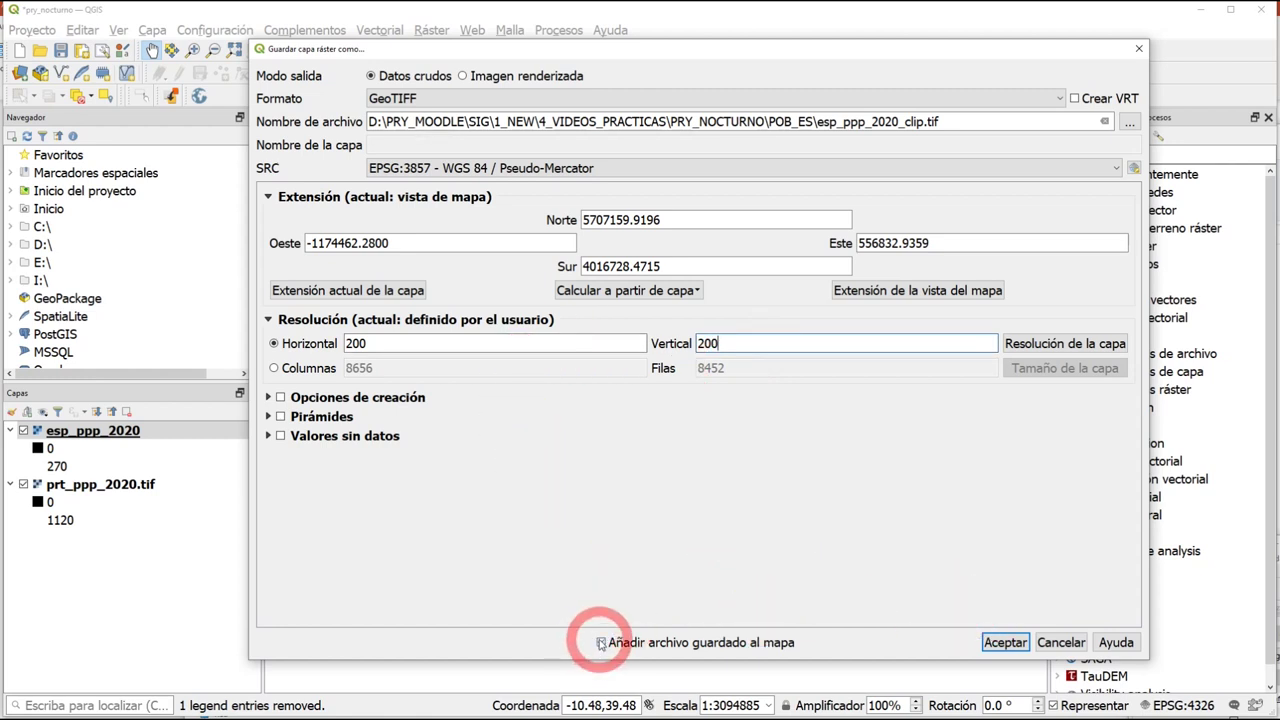
pyautogui.click(1000, 641)
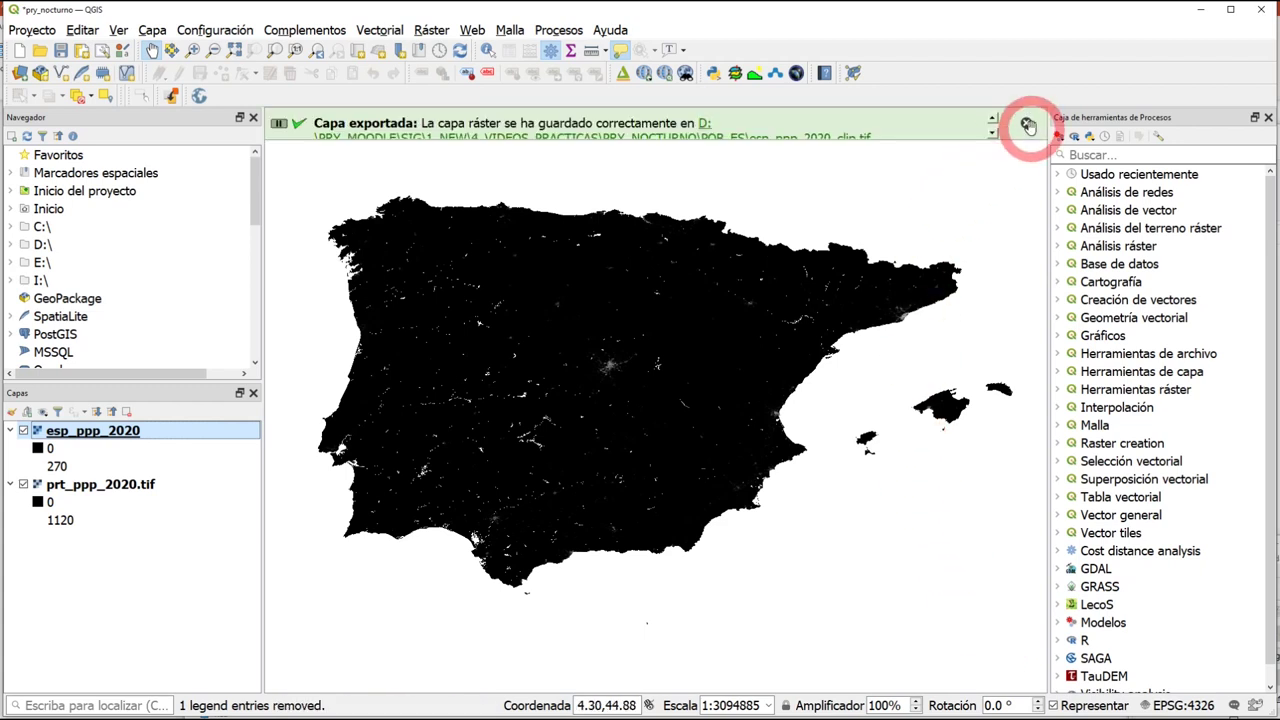
pyautogui.click(1027, 125)
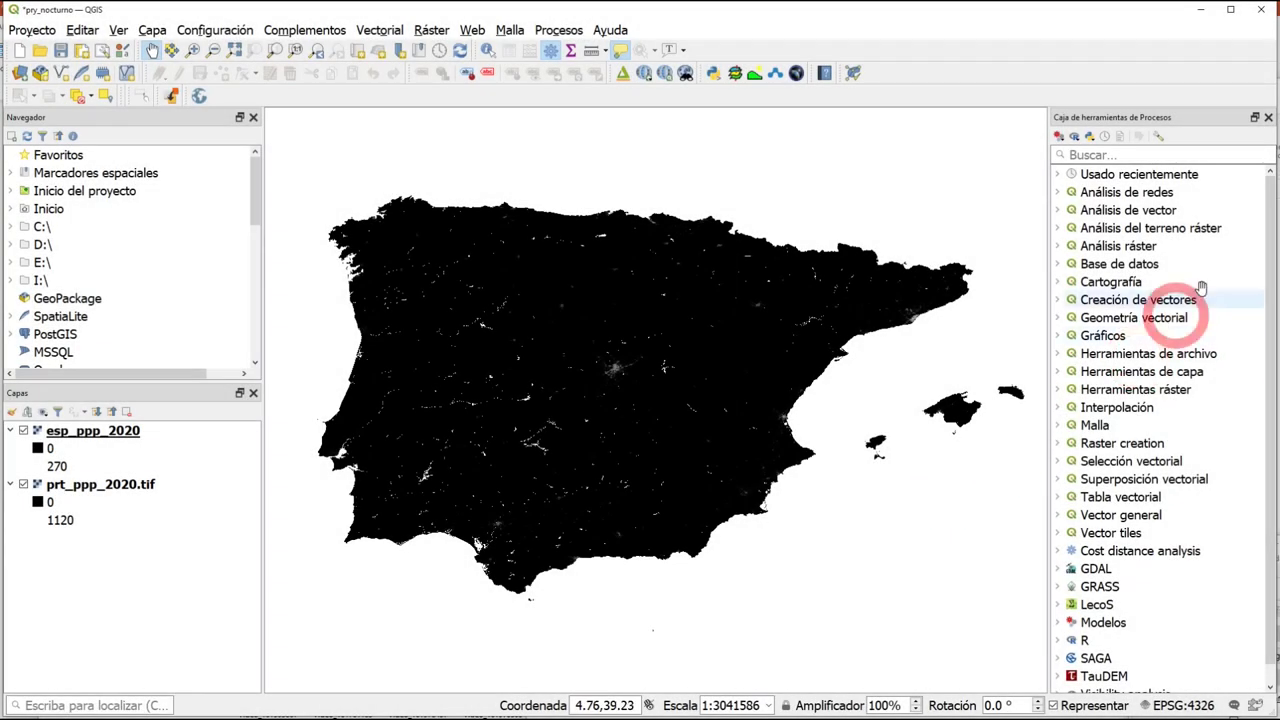
# - Switch to File Explorer and add esp_ppp_2020_clip.tif from the POB_ES folder to the QGIS layers
pyautogui.hotkey('alt', 'Tab')
pyautogui.click(777, 247)
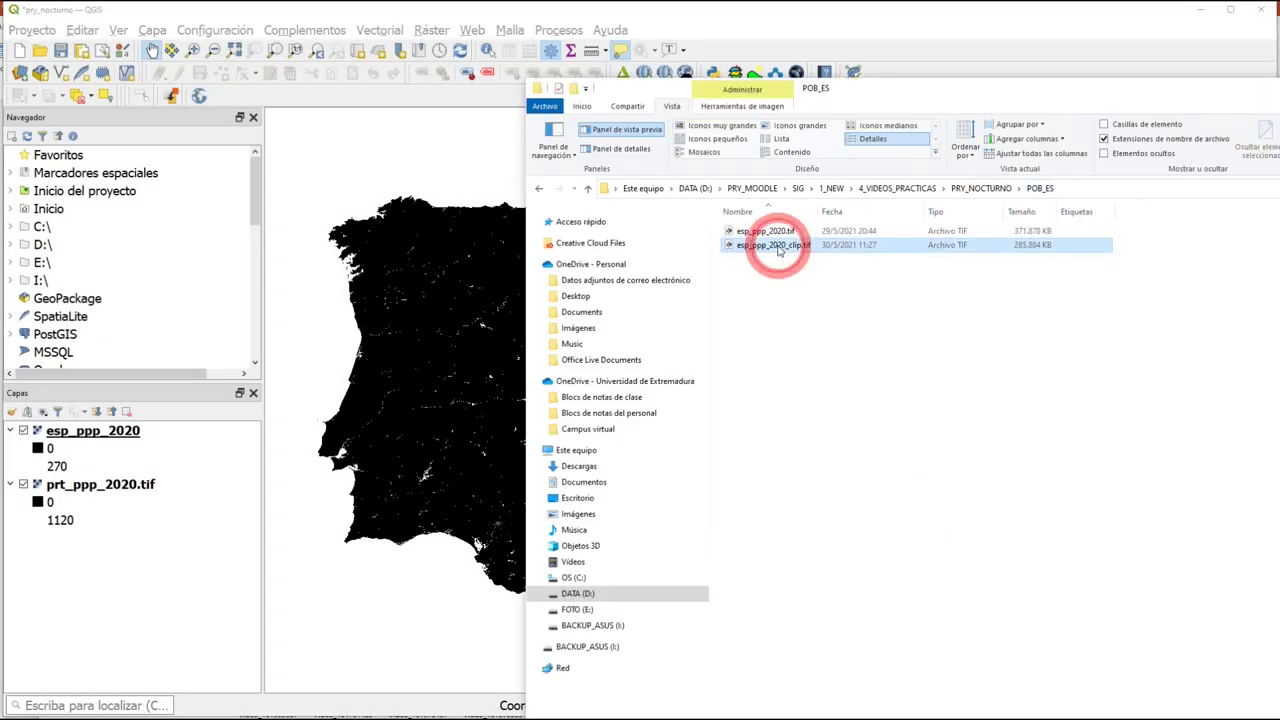
pyautogui.moveTo(777, 250); pyautogui.dragTo(114, 614)
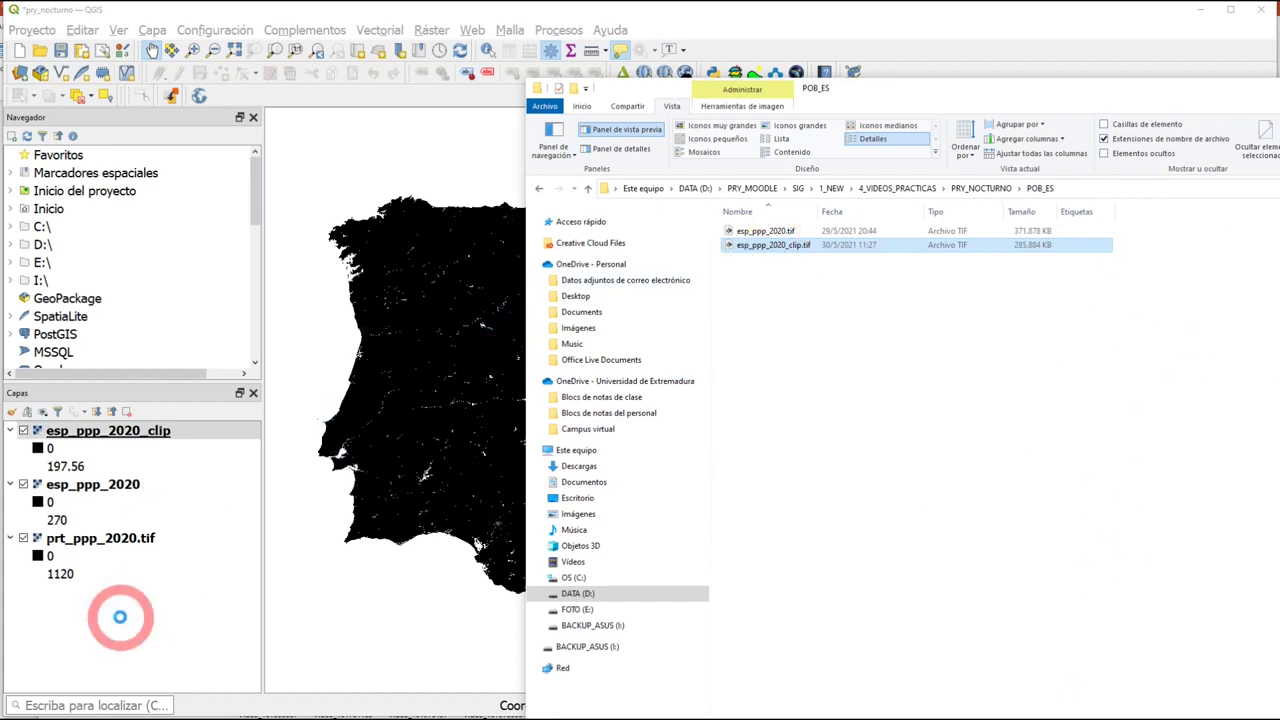
# - Go to the POB_PT folder under PRY_NOCTURNO and add prt_ppp_2020_clip.tif to the QGIS layers
pyautogui.click(981, 188)
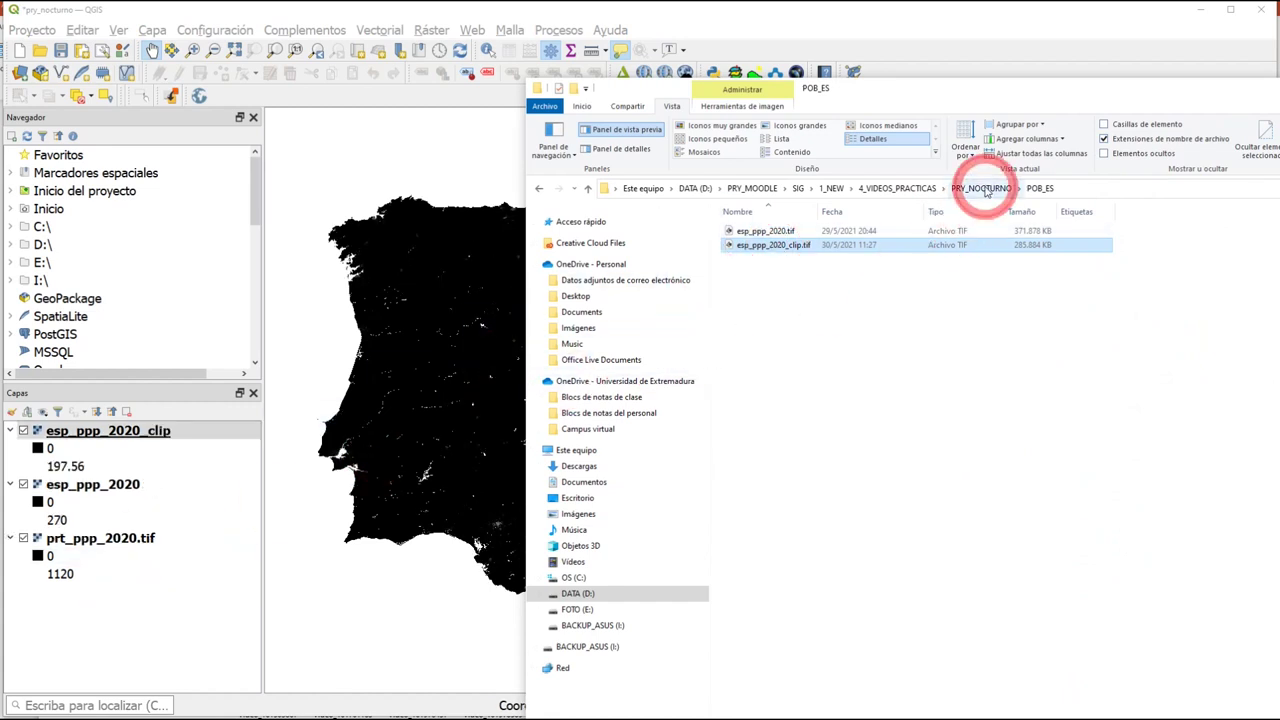
pyautogui.click(769, 233)
pyautogui.doubleClick(757, 245)
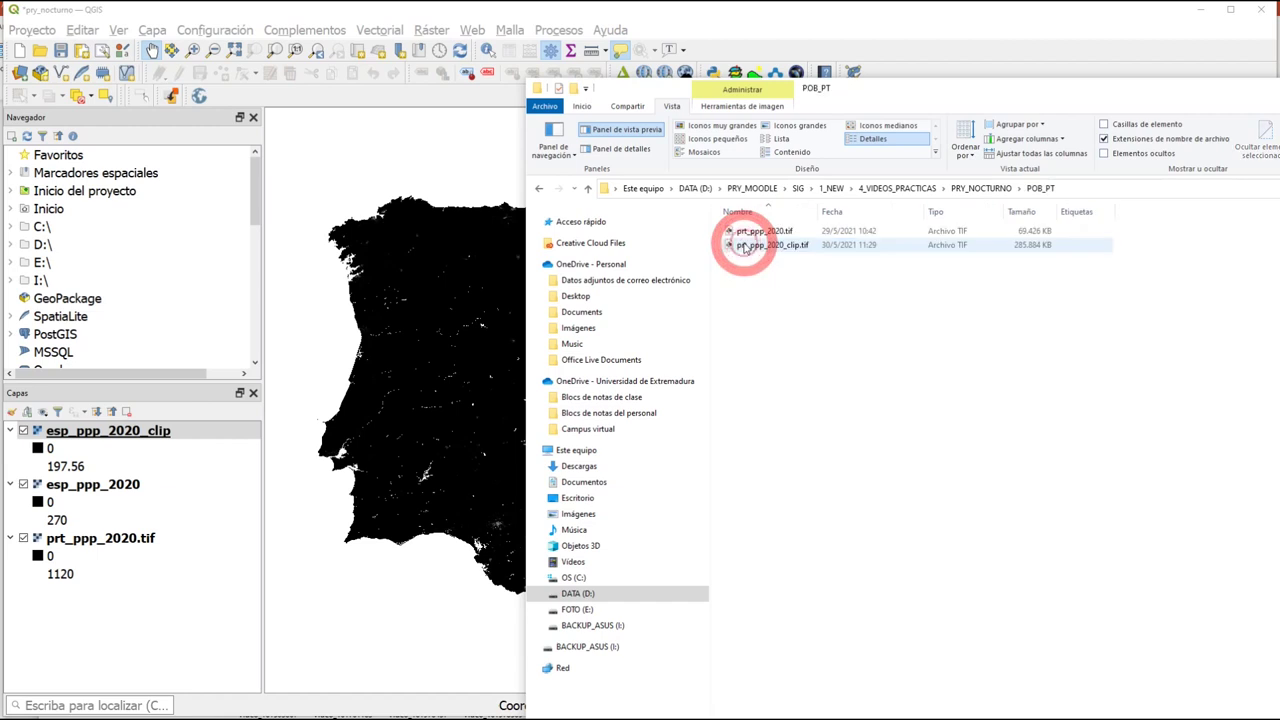
pyautogui.click(760, 247)
pyautogui.moveTo(777, 251); pyautogui.dragTo(157, 626)
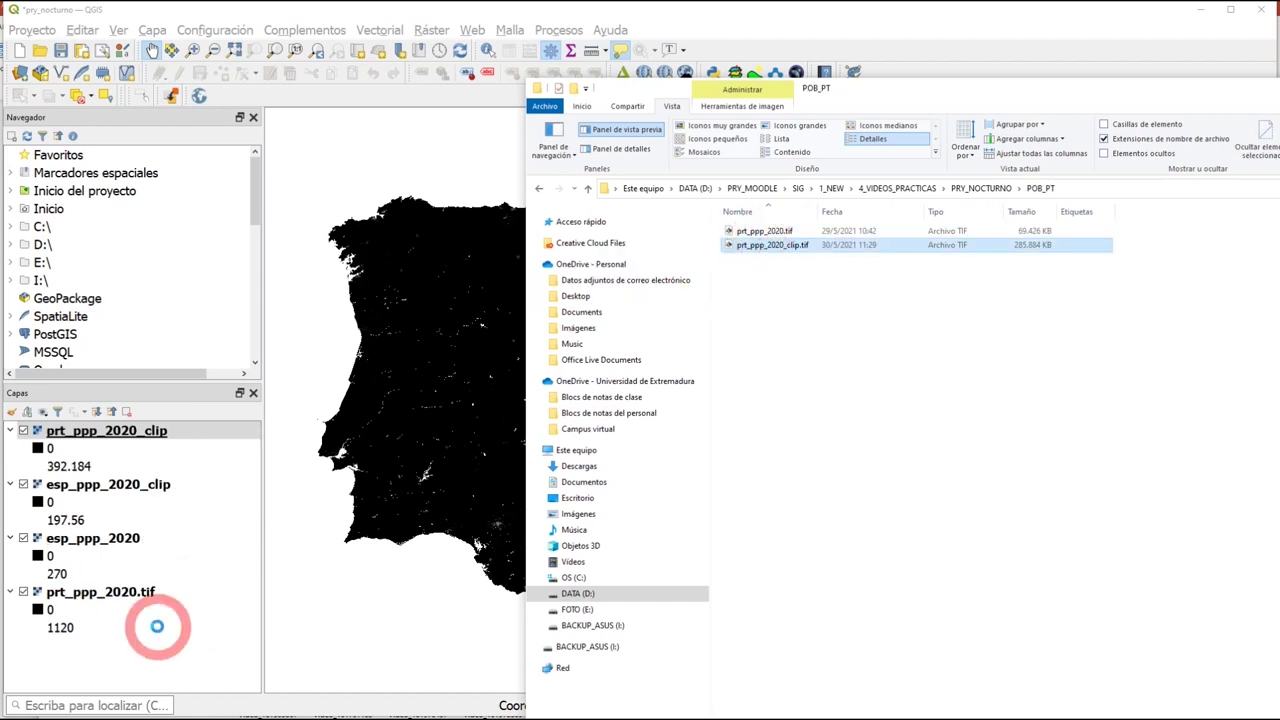
# - Return to QGIS and set the project coordinate system to WGS 84 / Pseudo-Mercator (EPSG:3857)
pyautogui.click(885, 16)
pyautogui.click(1082, 513)
pyautogui.click(1180, 705)
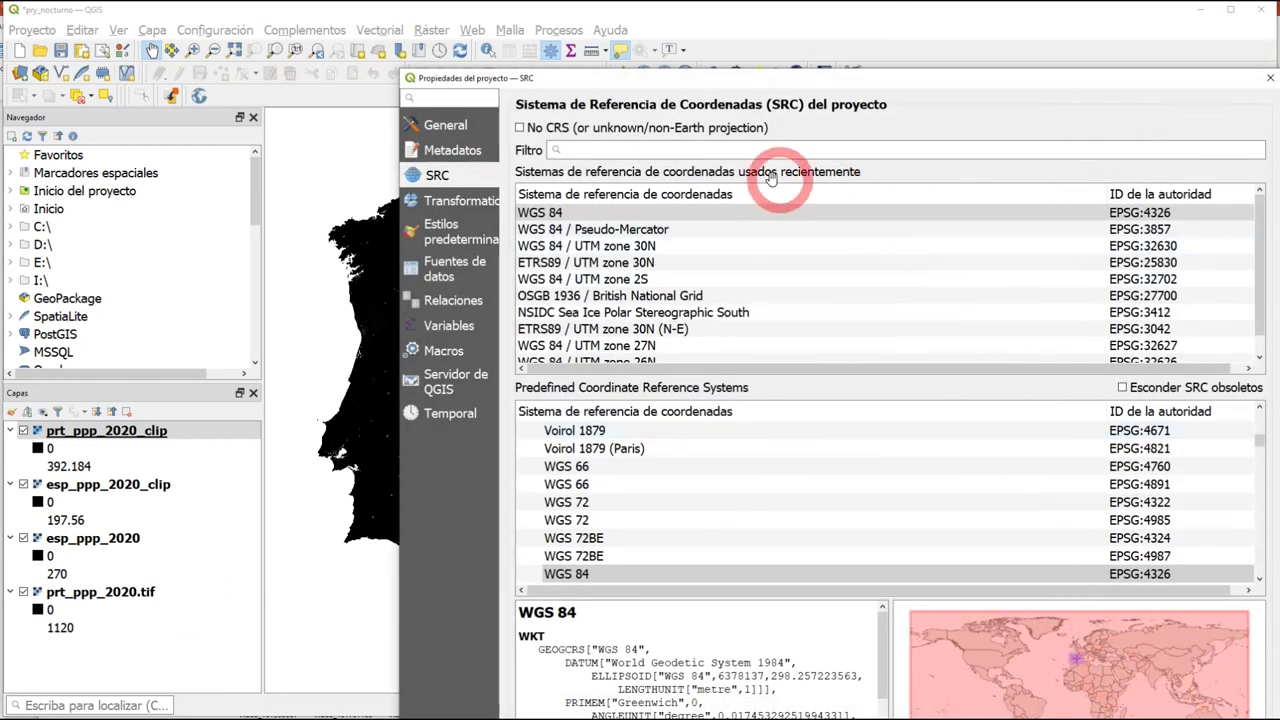
pyautogui.click(586, 229)
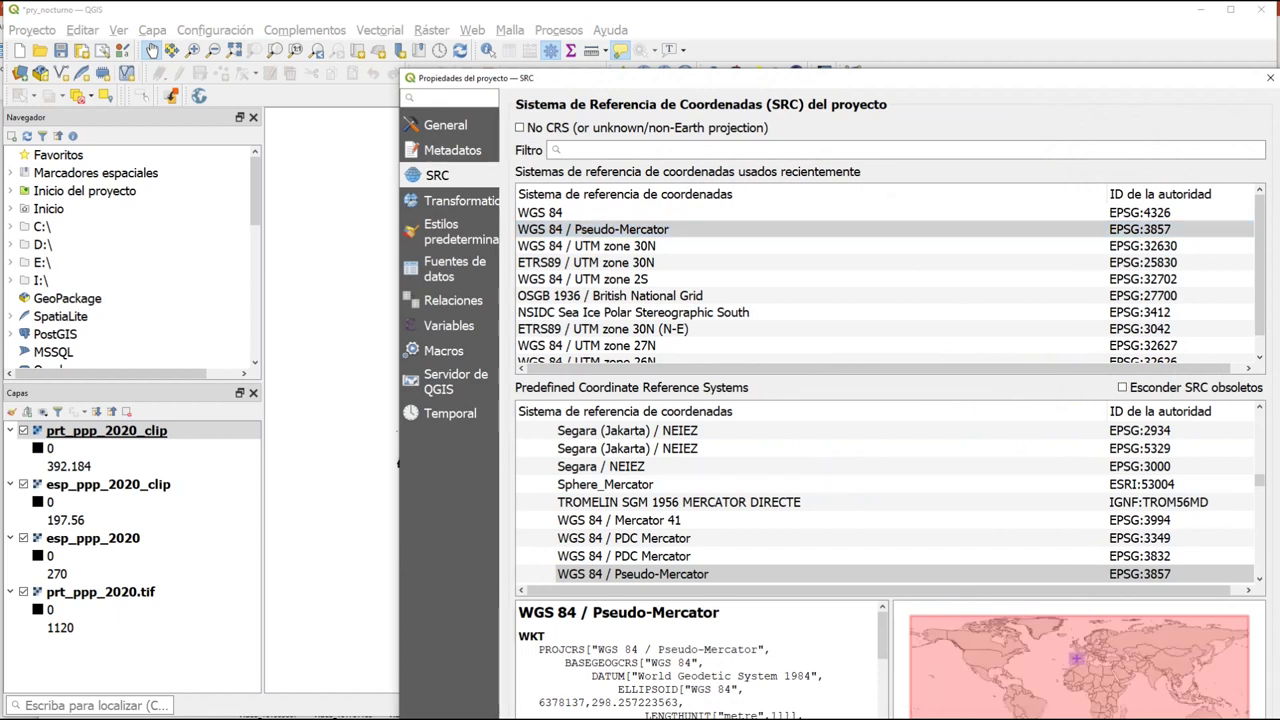
pyautogui.press('Return')
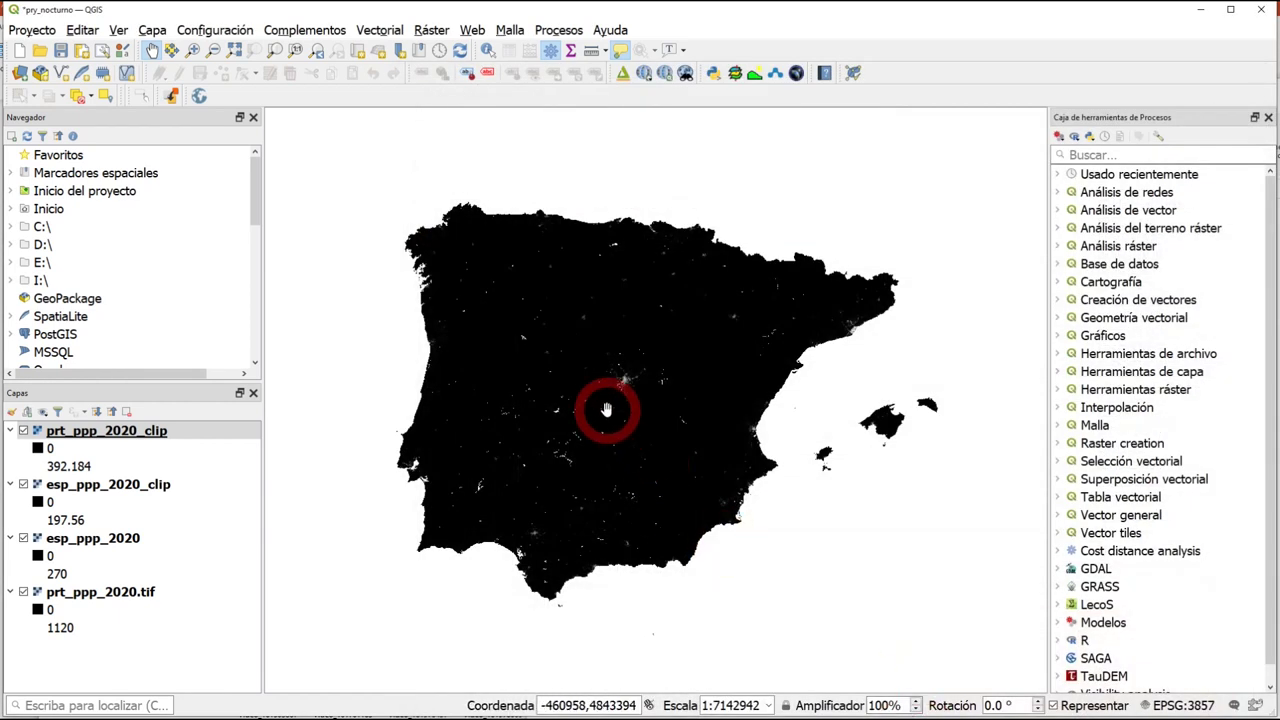
# - Remove the original unclipped layers esp_ppp_2020 and prt_ppp_2020.tif from the project
pyautogui.press('alt')
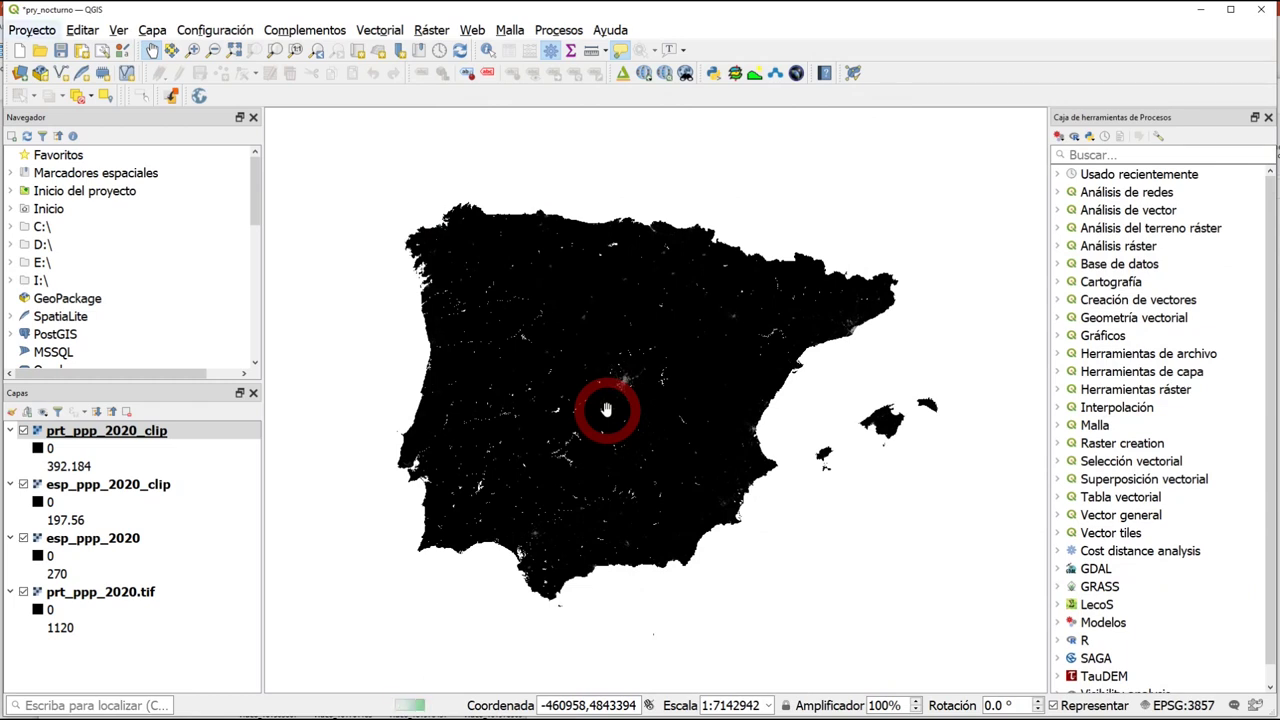
pyautogui.press('alt')
pyautogui.click(606, 409)
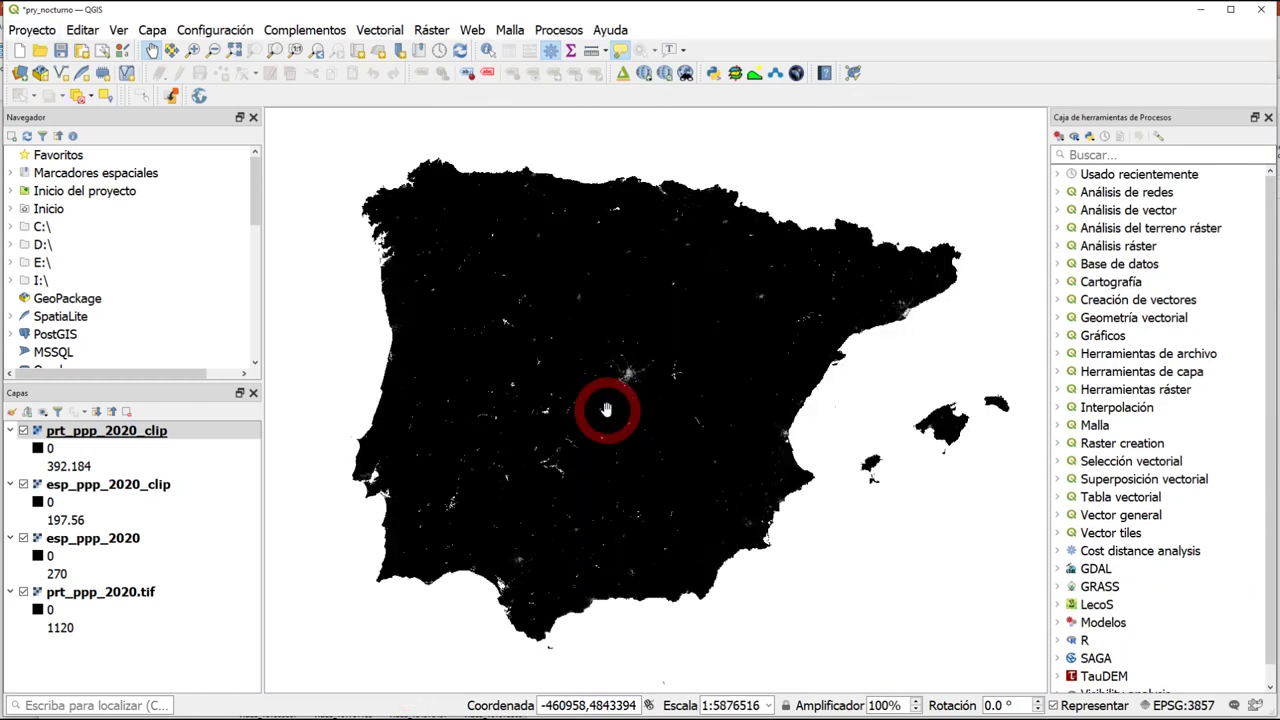
pyautogui.click(122, 438)
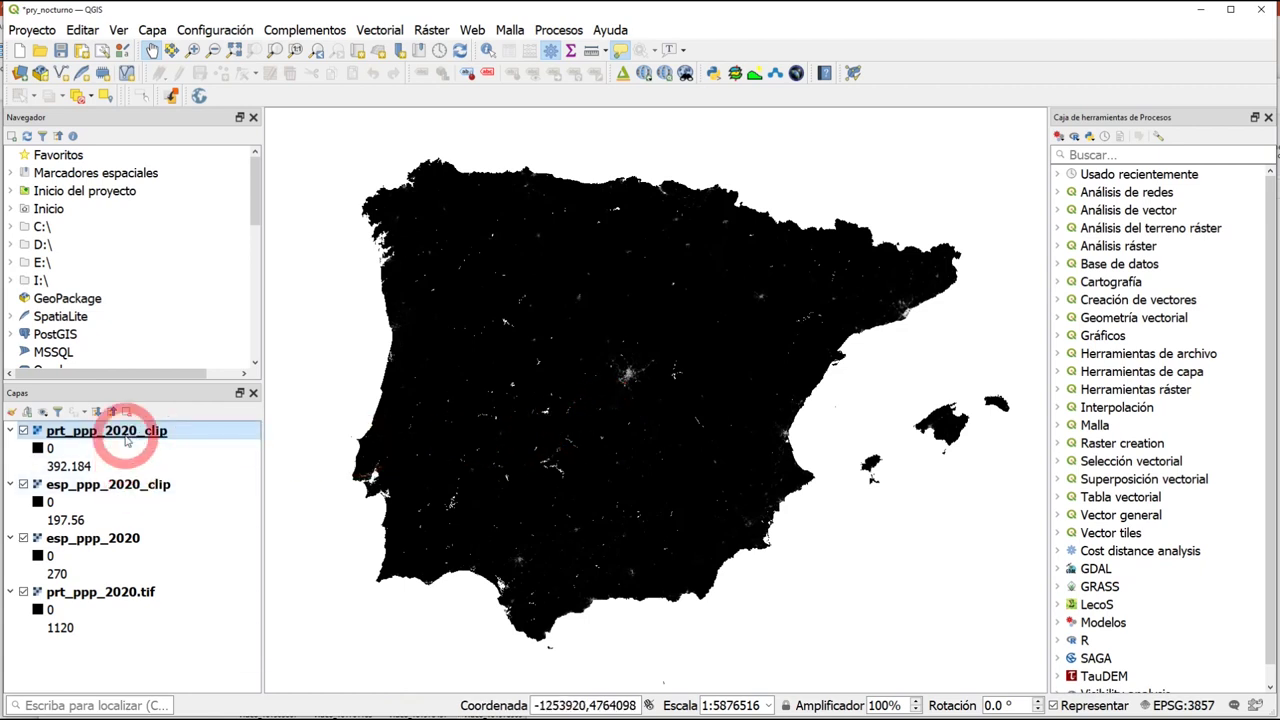
pyautogui.rightClick(125, 538)
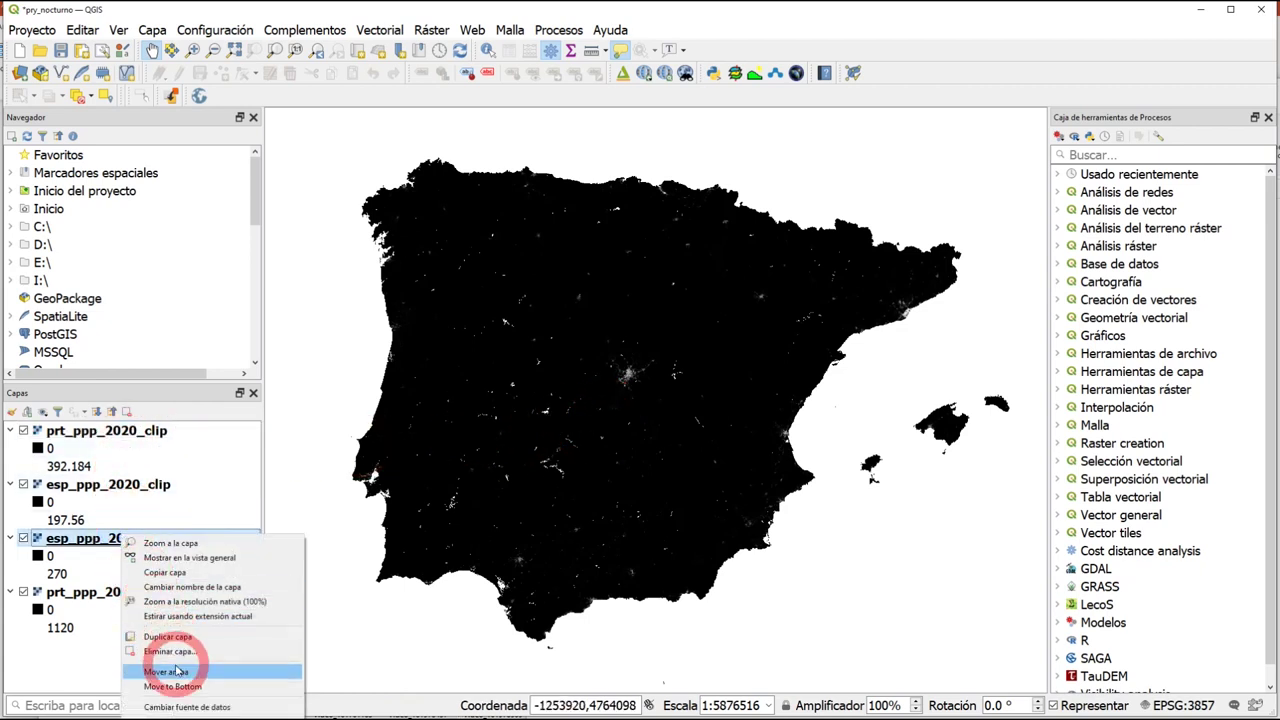
pyautogui.click(169, 651)
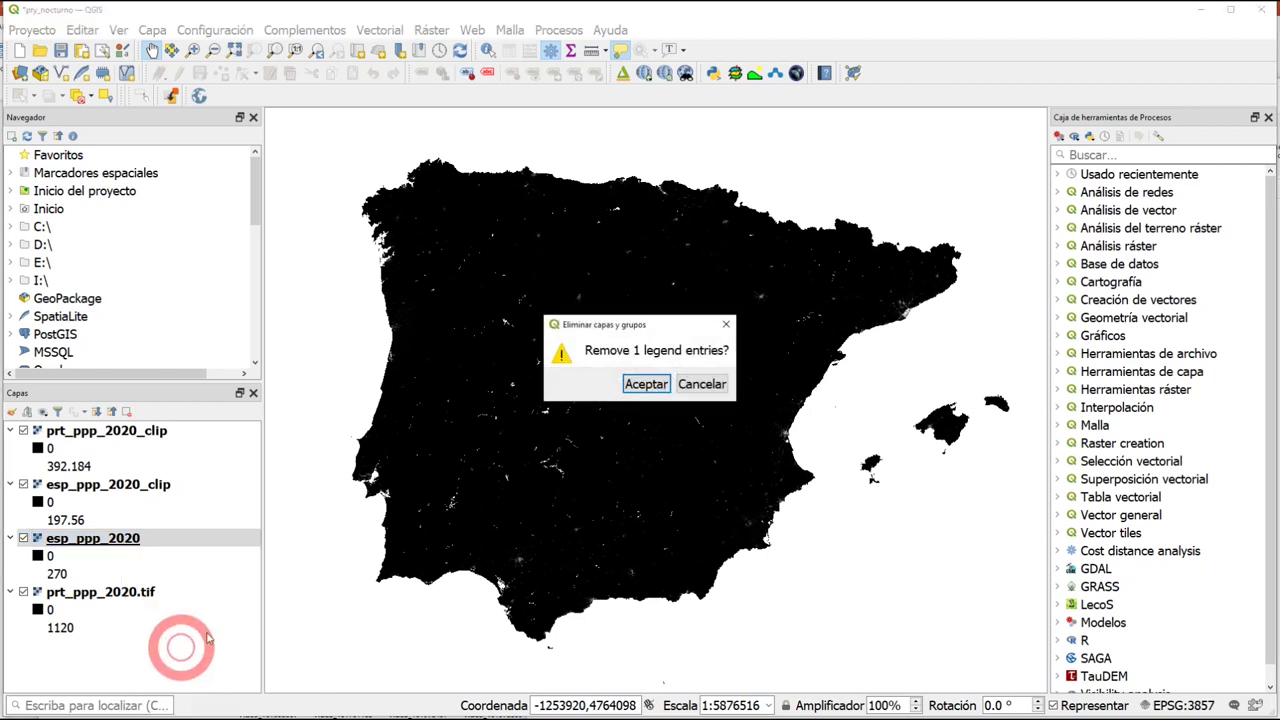
pyautogui.click(643, 390)
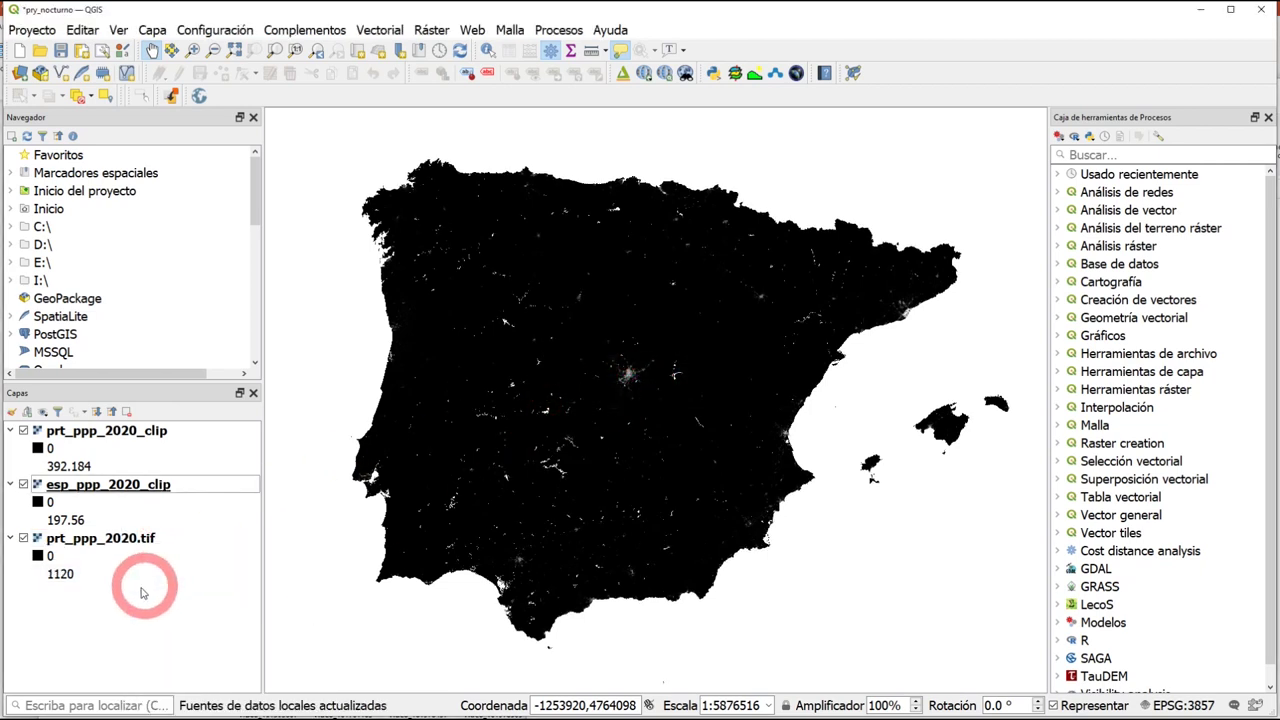
pyautogui.rightClick(137, 538)
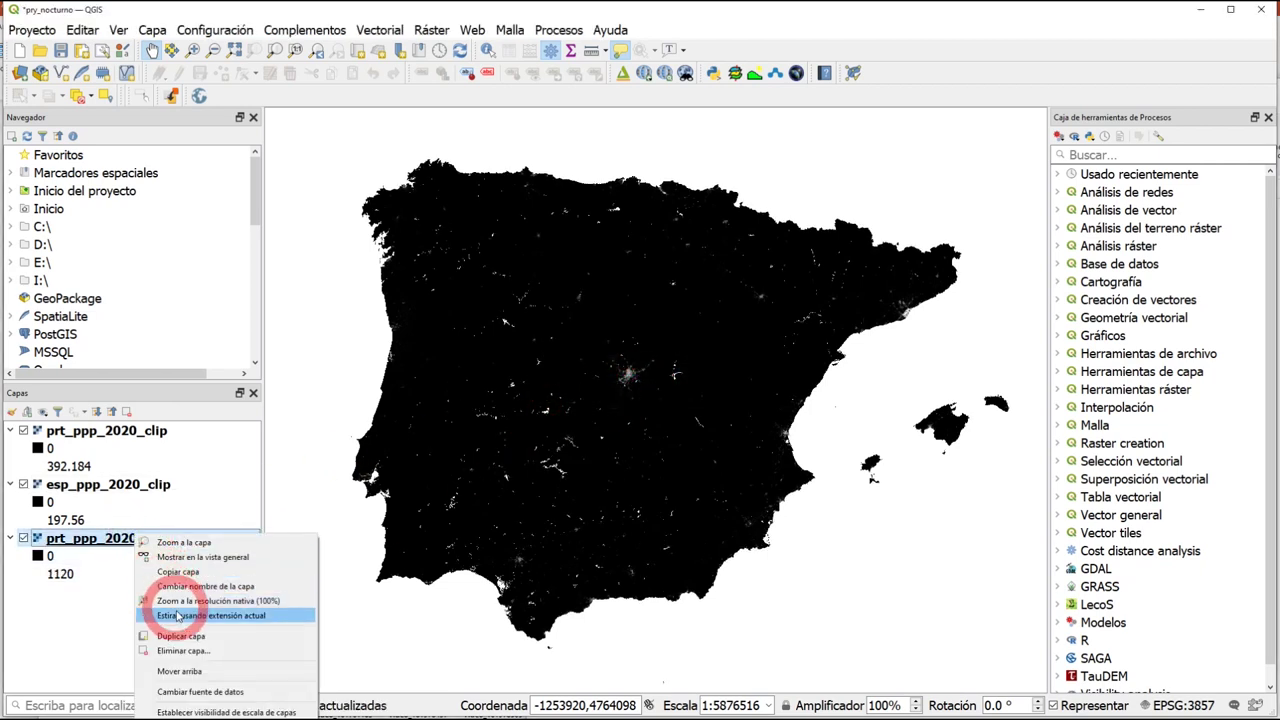
pyautogui.click(182, 654)
pyautogui.click(645, 385)
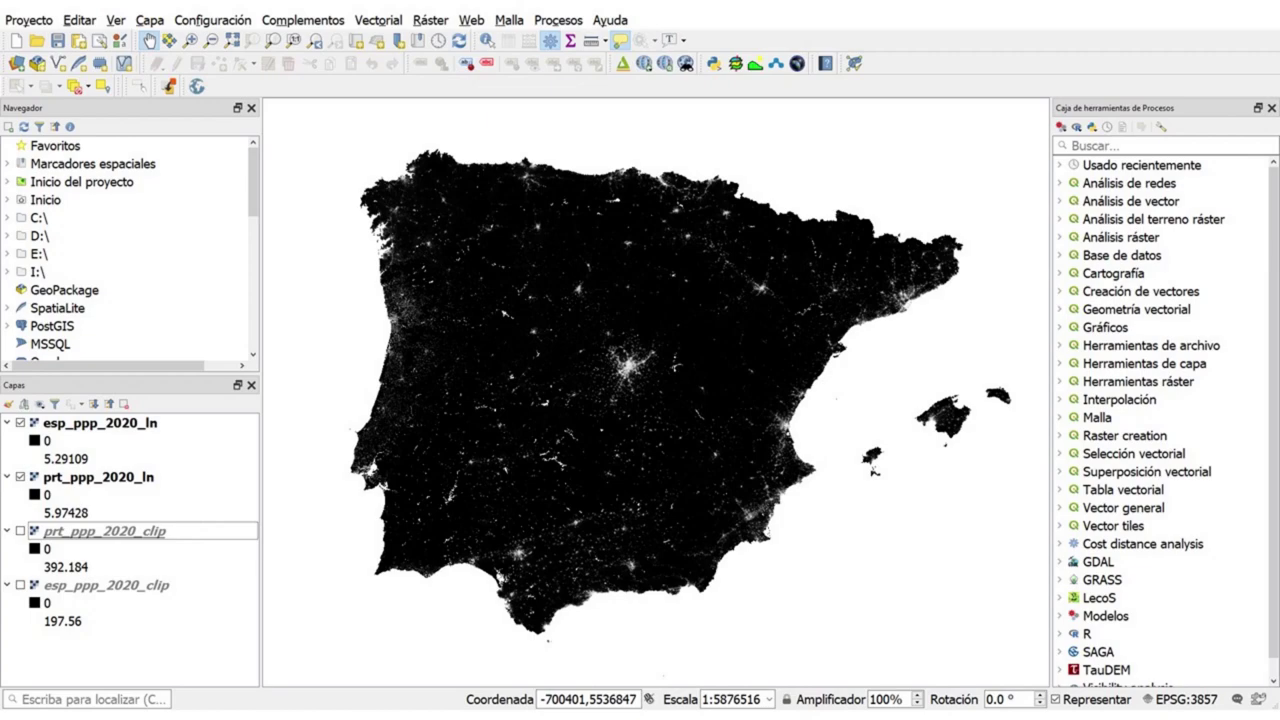
# - Set the project's background colour to black (#000000) in the project properties and apply it
pyautogui.click(617, 379)
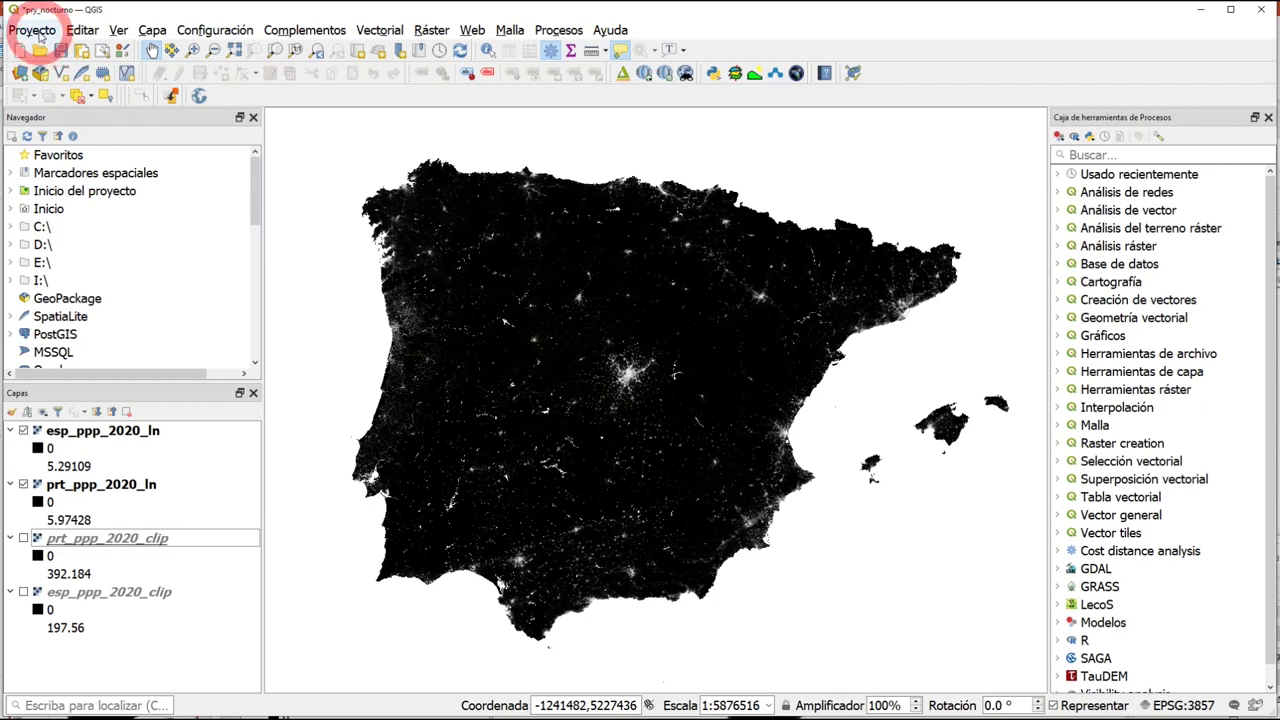
pyautogui.click(33, 30)
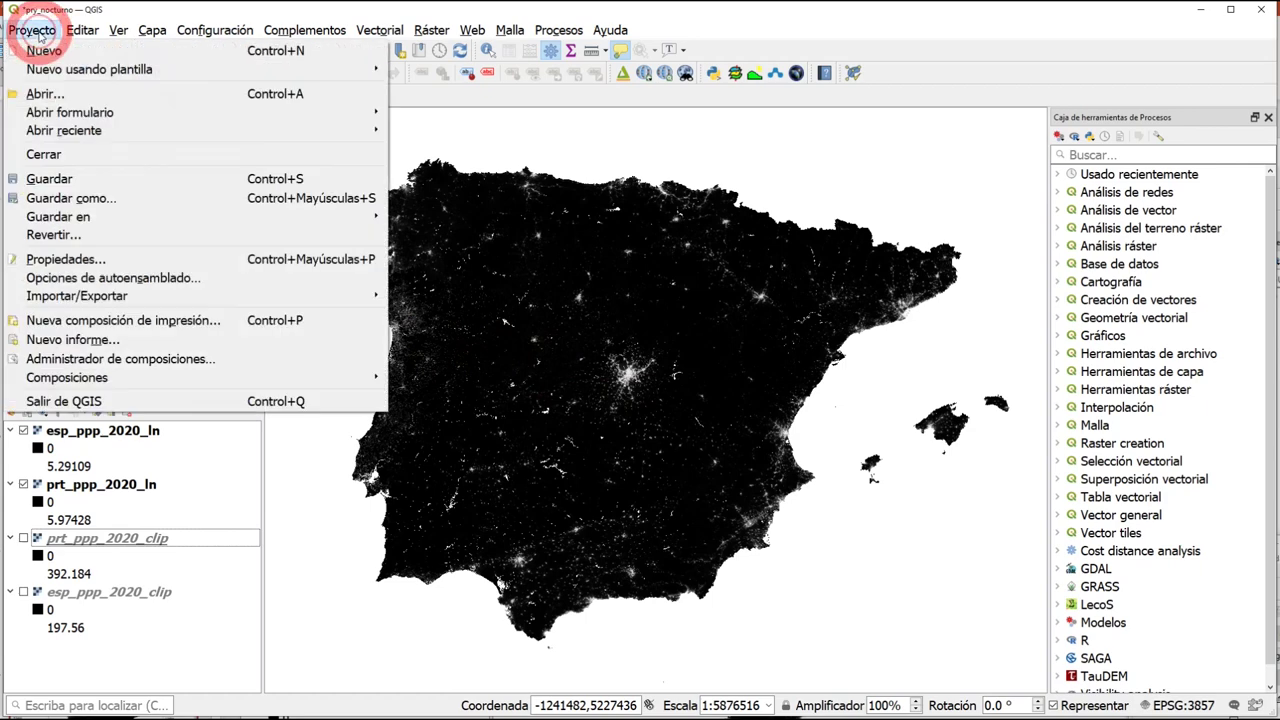
pyautogui.click(44, 262)
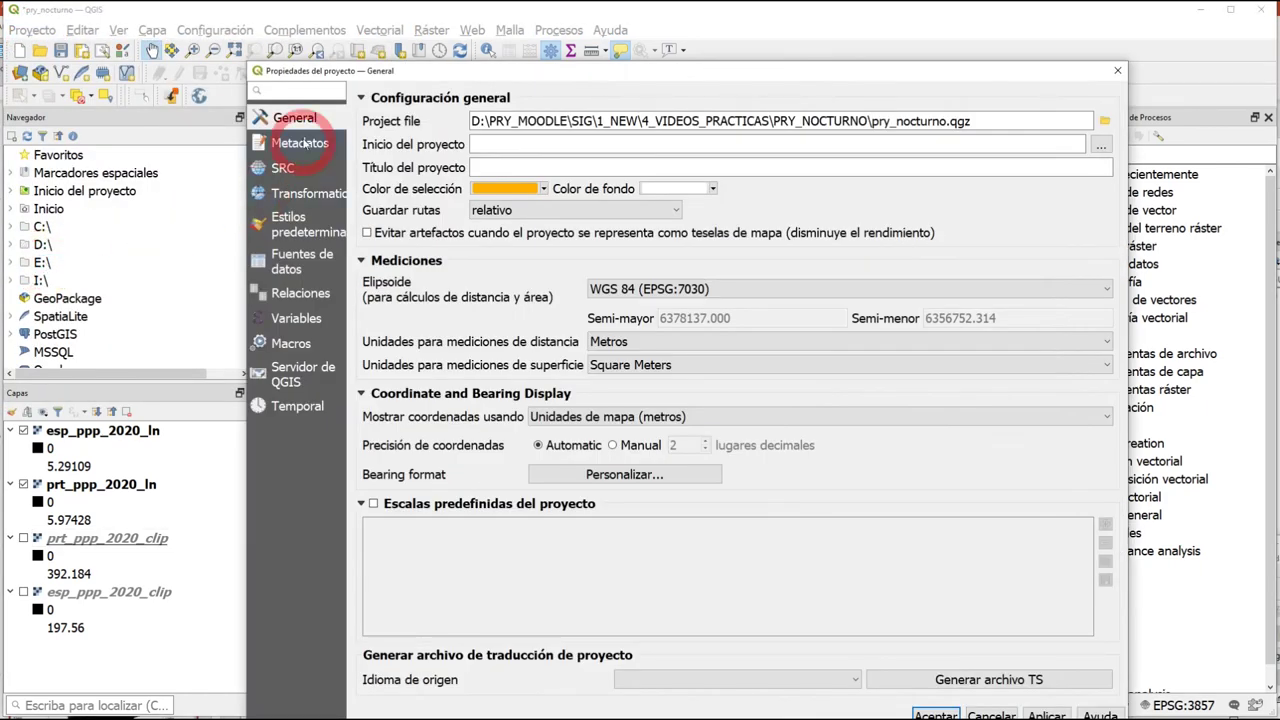
pyautogui.click(683, 190)
pyautogui.click(851, 414)
pyautogui.moveTo(851, 452); pyautogui.dragTo(851, 566)
pyautogui.click(1066, 630)
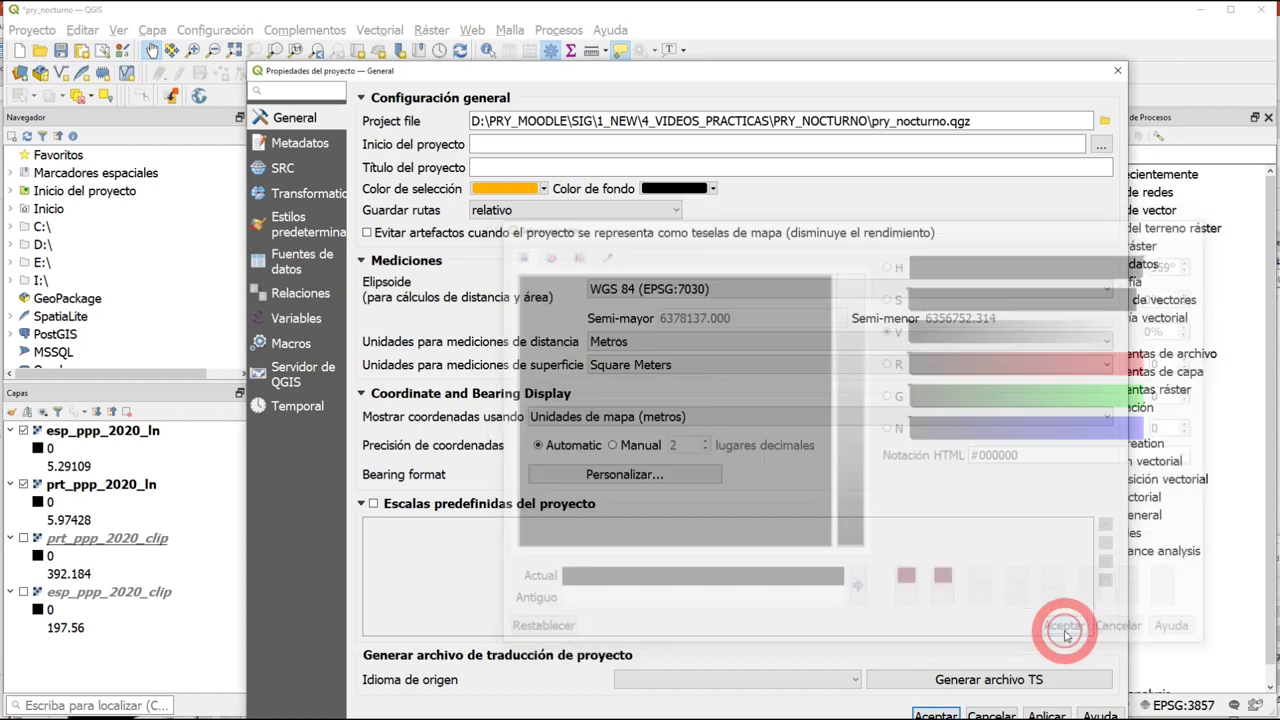
pyautogui.click(1045, 713)
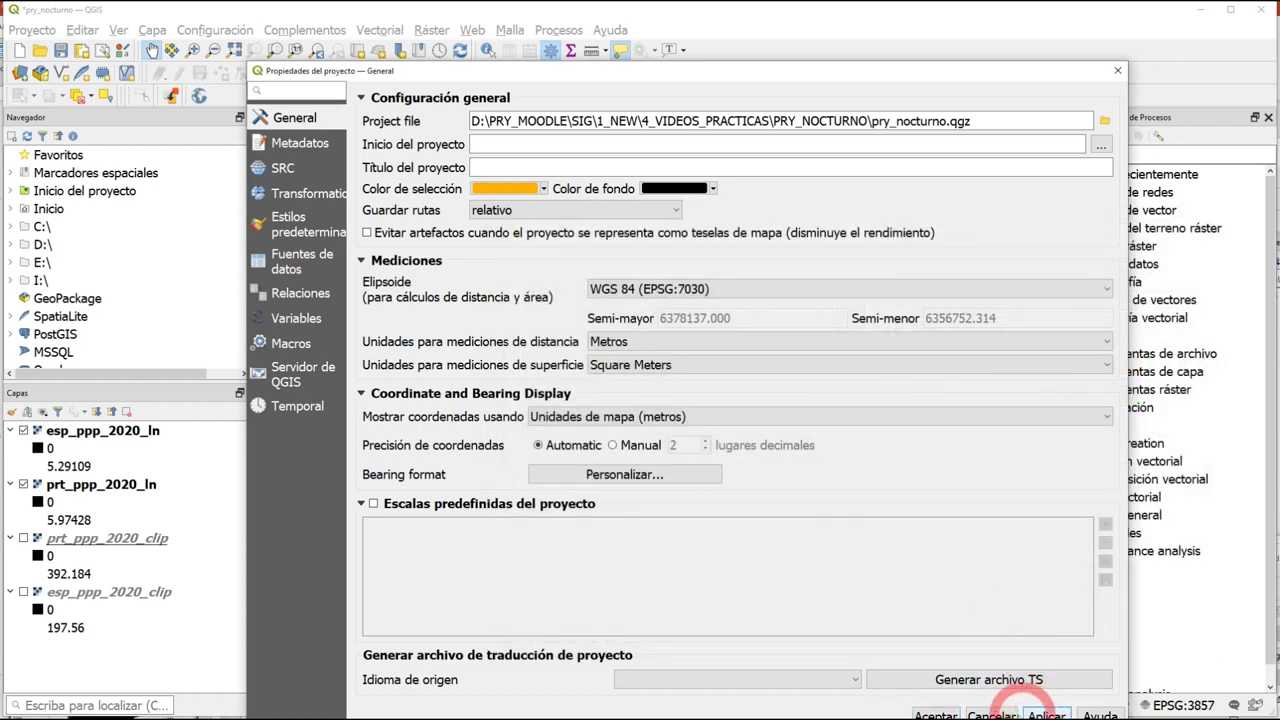
pyautogui.click(938, 714)
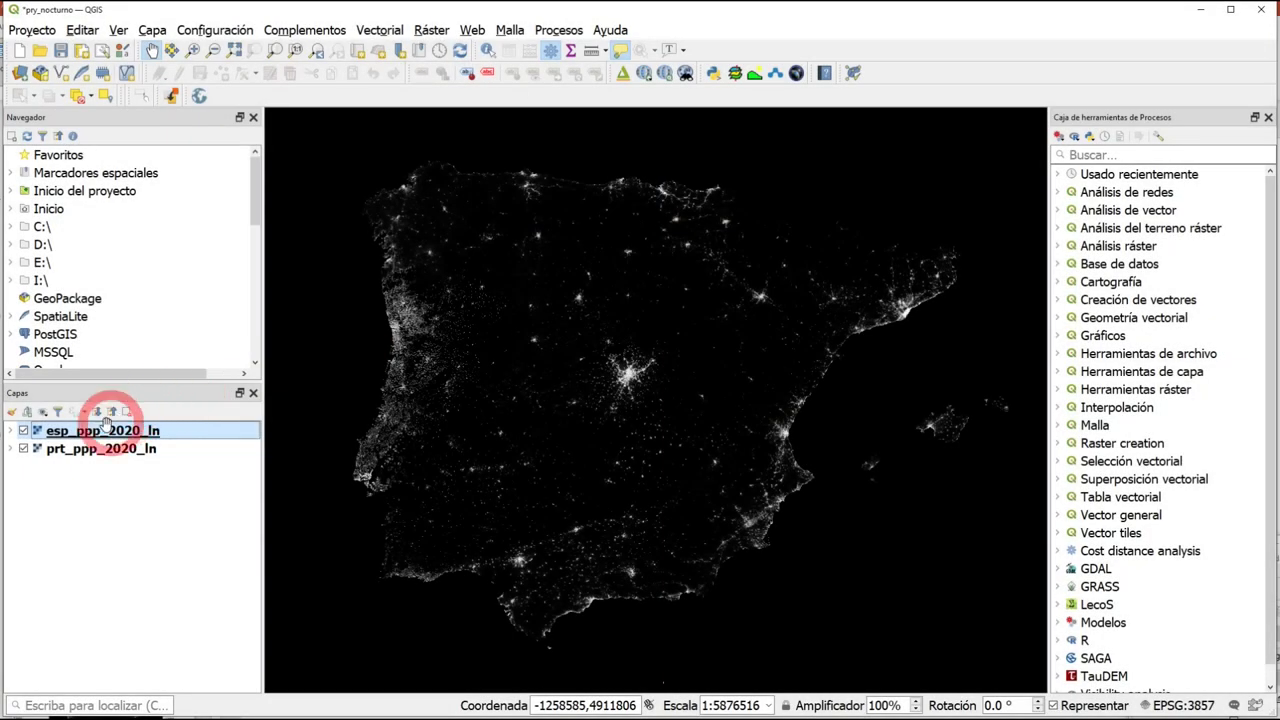
# - In the esp_ppp_2020_ln layer's symbology, set the min/max values to a cumulative count cut of 0 to 99 % and apply it
pyautogui.doubleClick(104, 430)
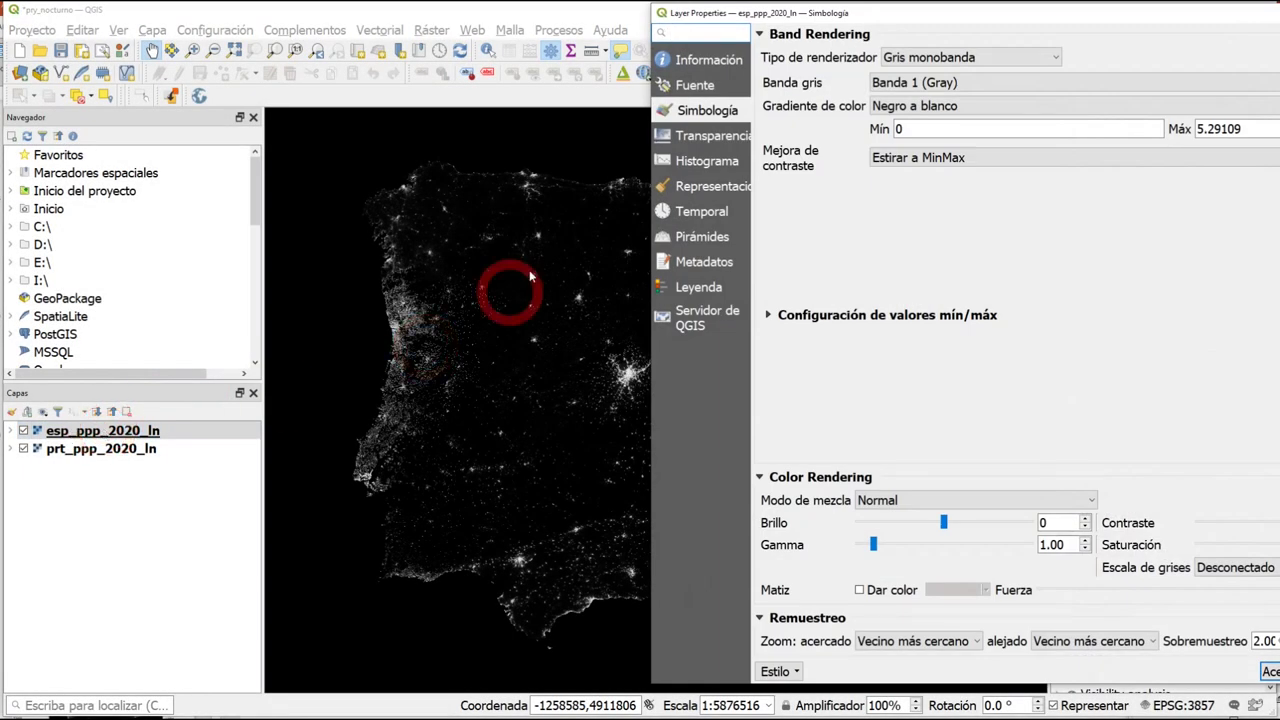
pyautogui.moveTo(932, 19); pyautogui.dragTo(849, 29)
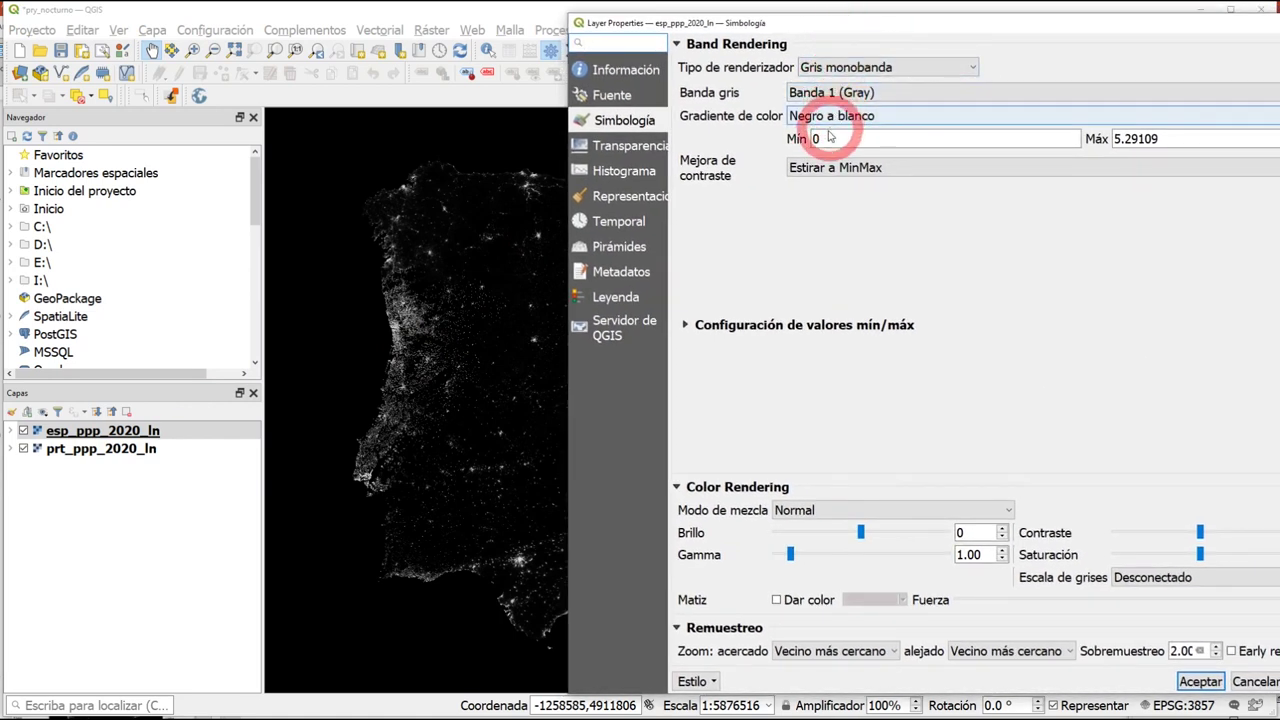
pyautogui.click(684, 325)
pyautogui.click(689, 292)
pyautogui.doubleClick(800, 292)
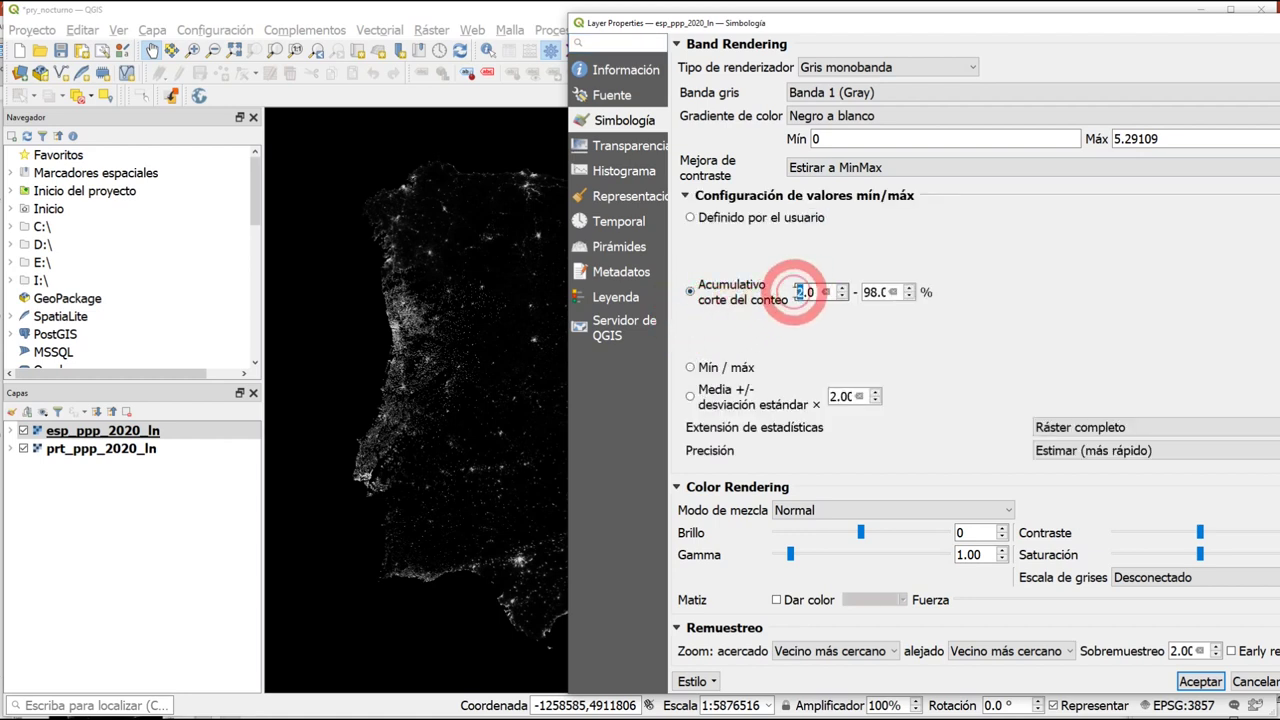
pyautogui.write('0')
pyautogui.click(826, 291)
pyautogui.doubleClick(875, 292)
pyautogui.write('99')
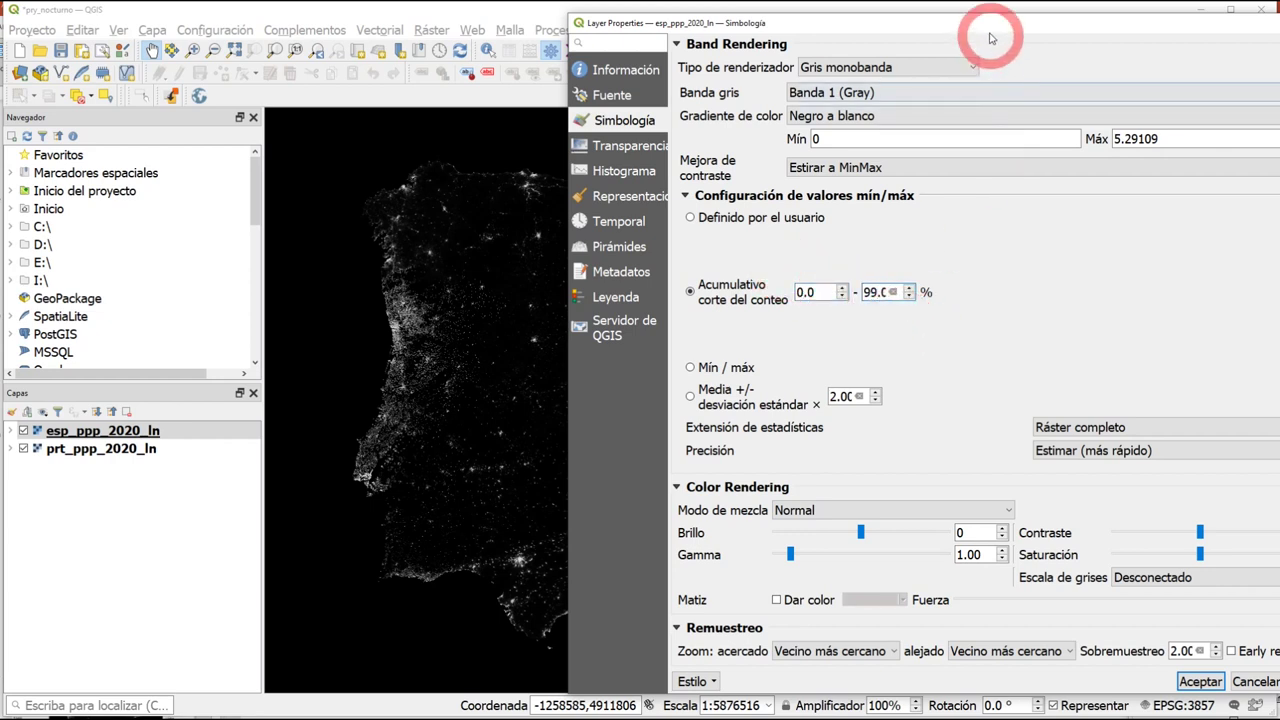
pyautogui.moveTo(992, 24); pyautogui.dragTo(1081, 20)
pyautogui.click(1140, 151)
pyautogui.click(1274, 677)
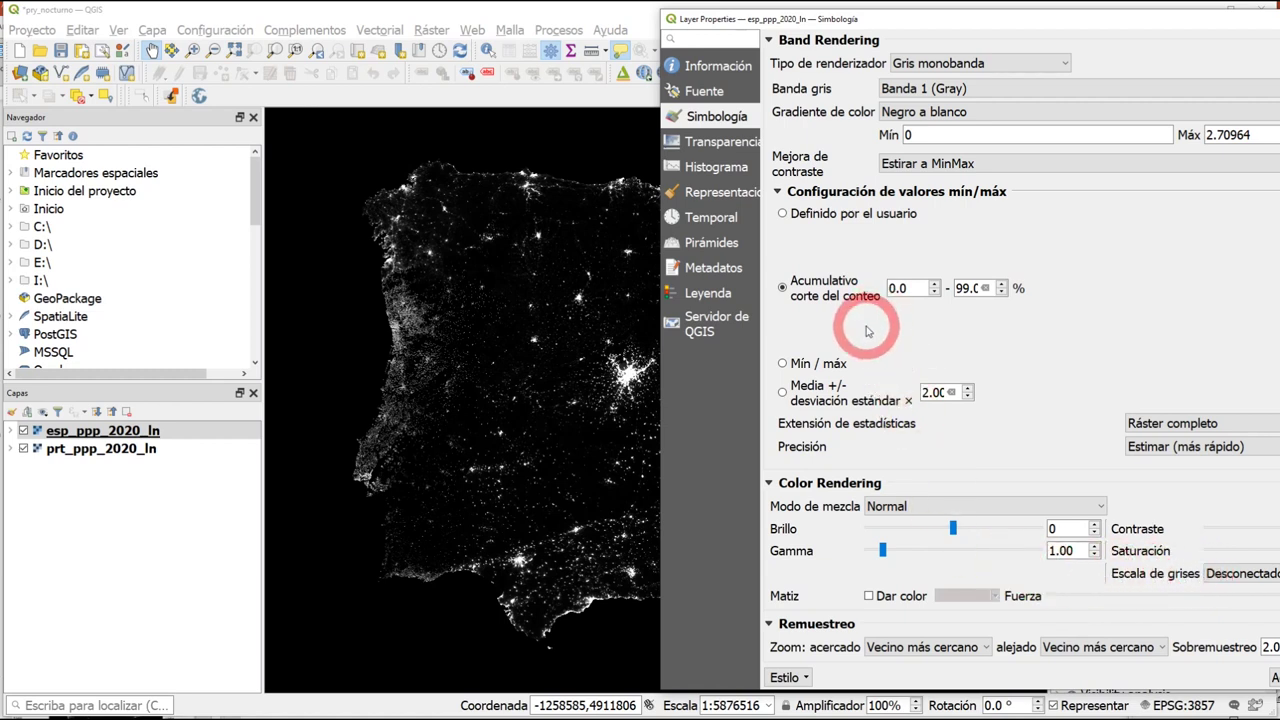
# - Raise the gamma of esp_ppp_2020_ln to 2.00, apply it and accept the layer properties
pyautogui.click(901, 551)
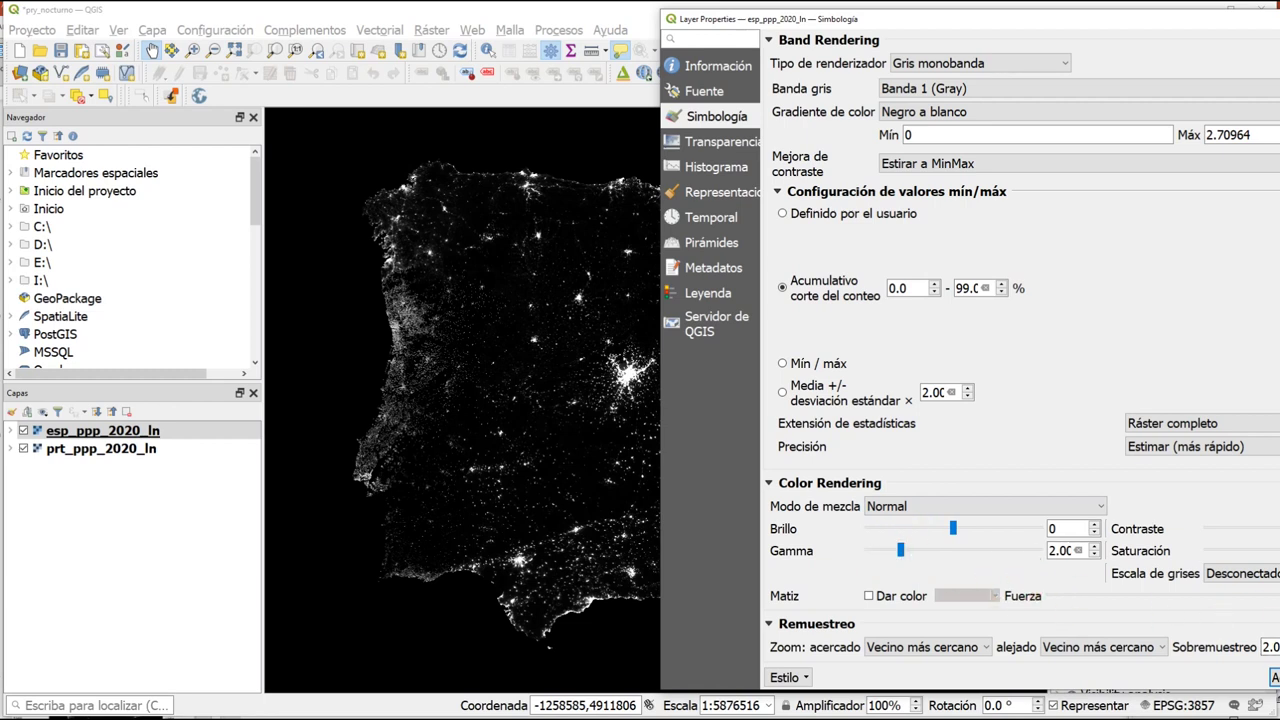
pyautogui.click(1274, 677)
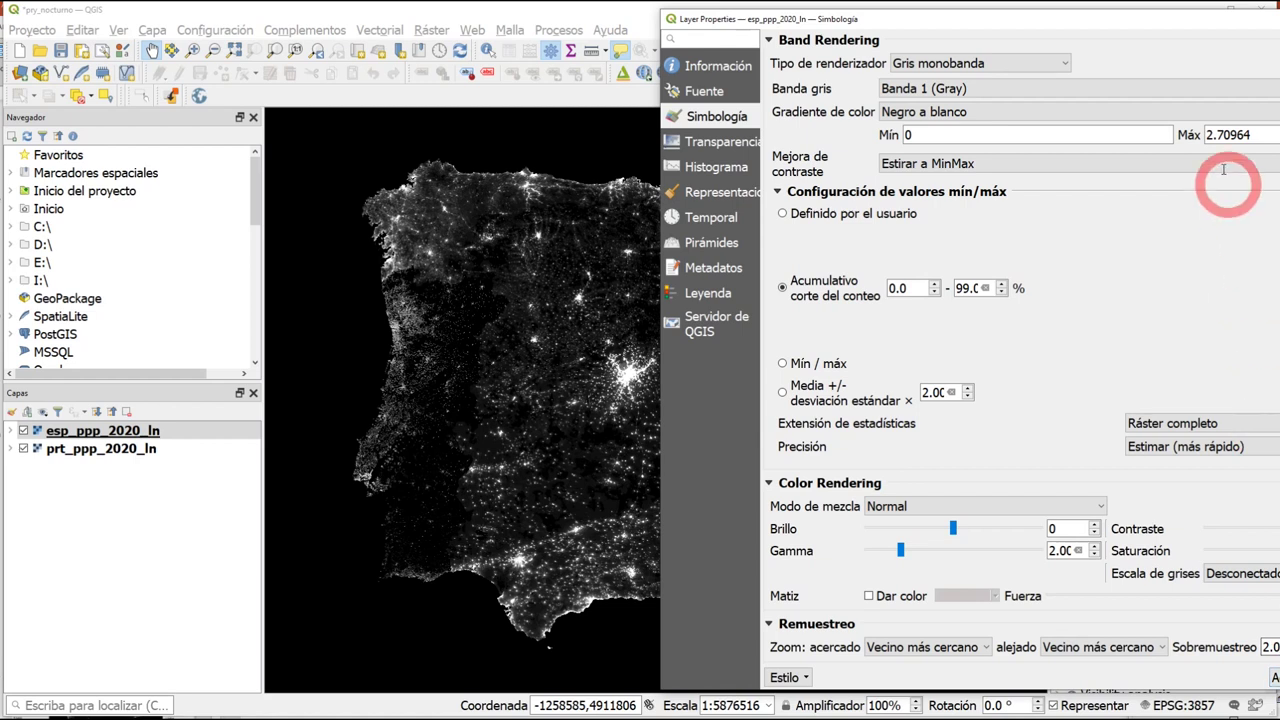
pyautogui.moveTo(1177, 24); pyautogui.dragTo(1116, 26)
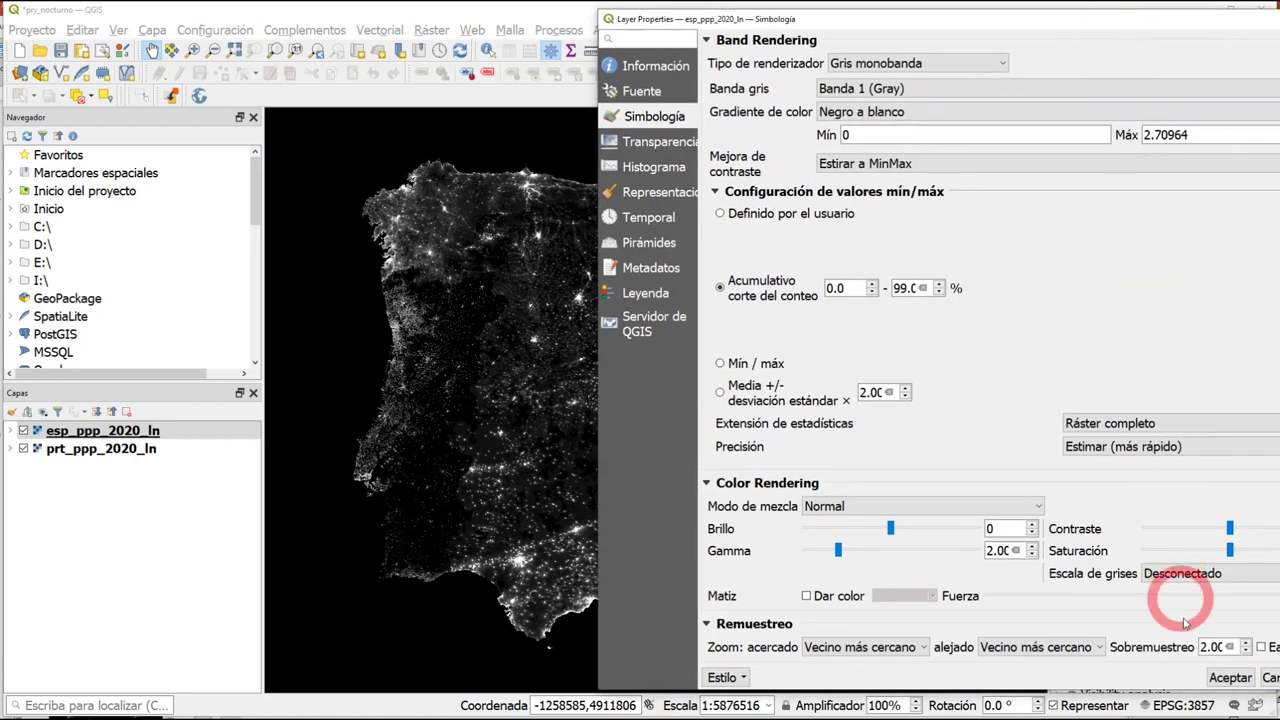
pyautogui.click(1228, 678)
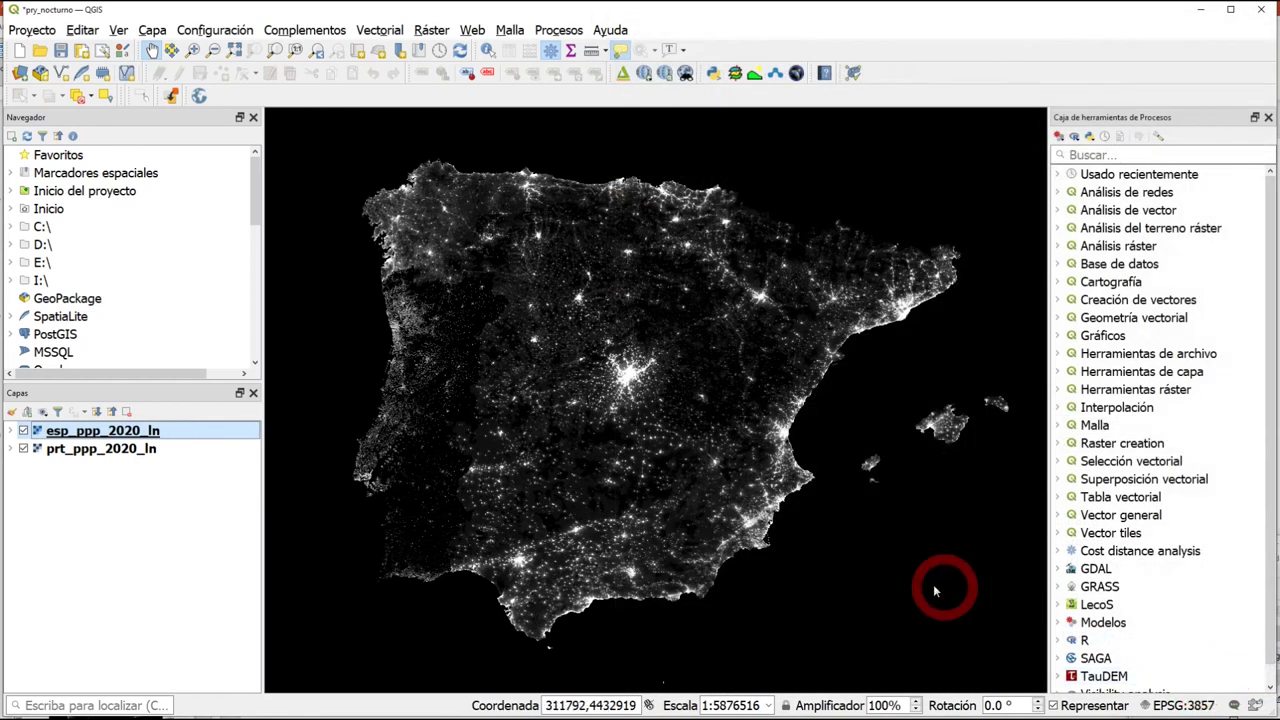